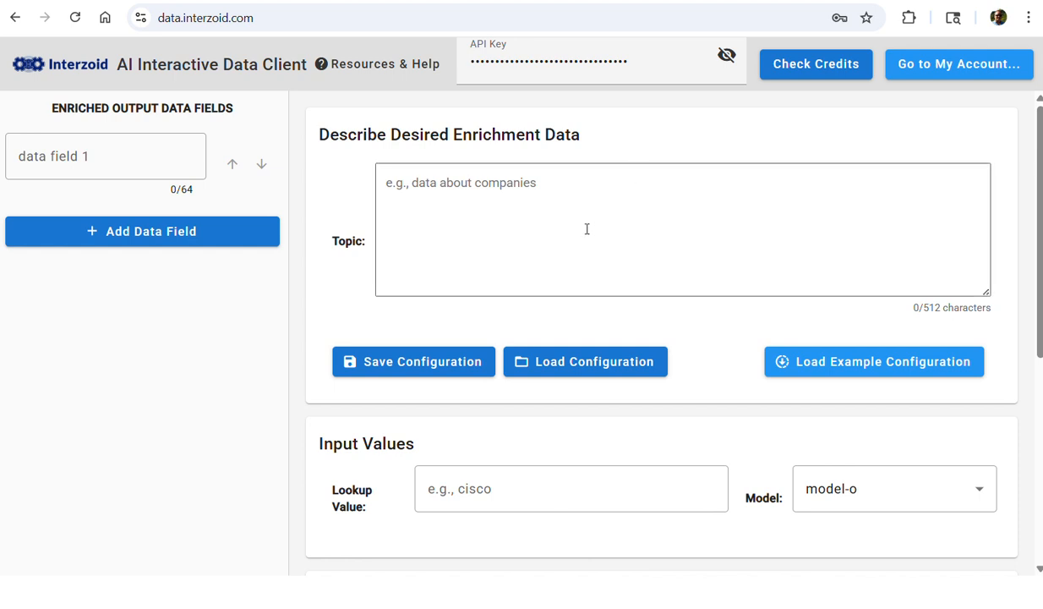
Describe the enrichment topic as "Company information from an email address domain".
{"action": "left_click", "coordinate": [574, 179]}
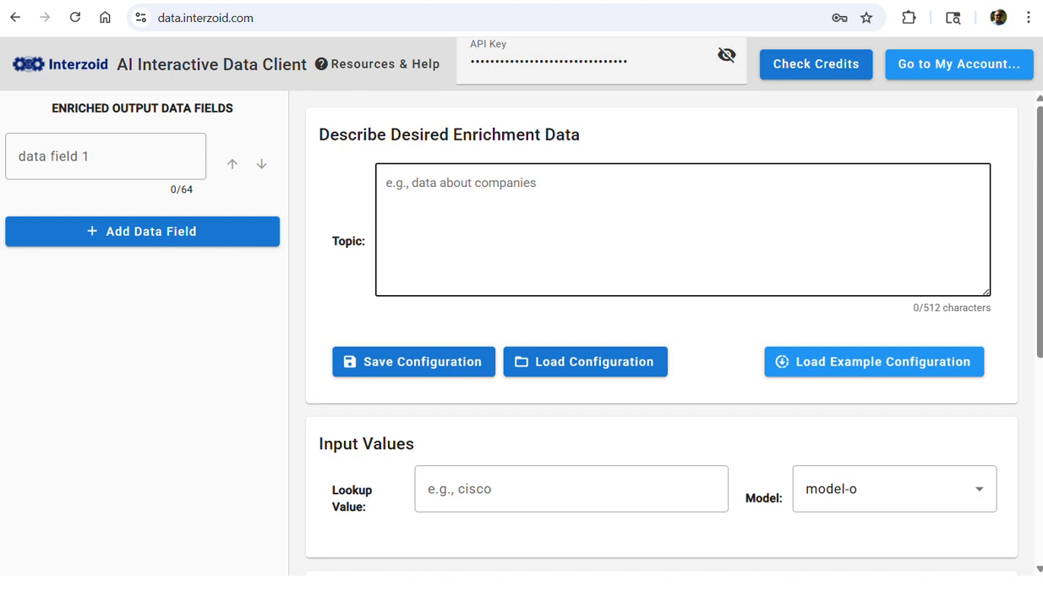
{"action": "left_click", "coordinate": [444, 2]}
{"action": "left_click", "coordinate": [580, 188]}
{"action": "type", "text": "Comp"}
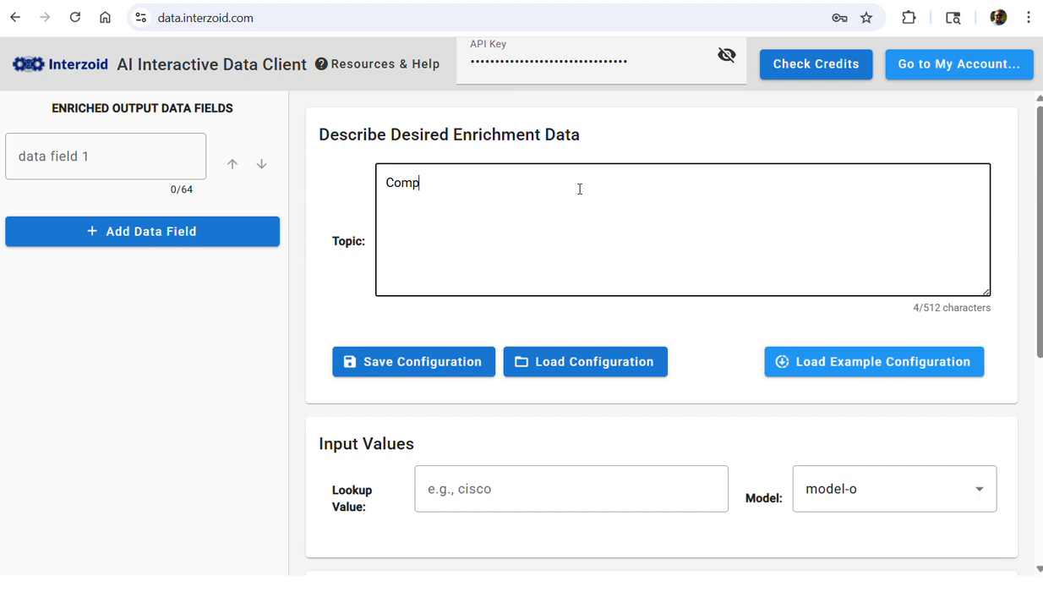
{"action": "type", "text": "any information"}
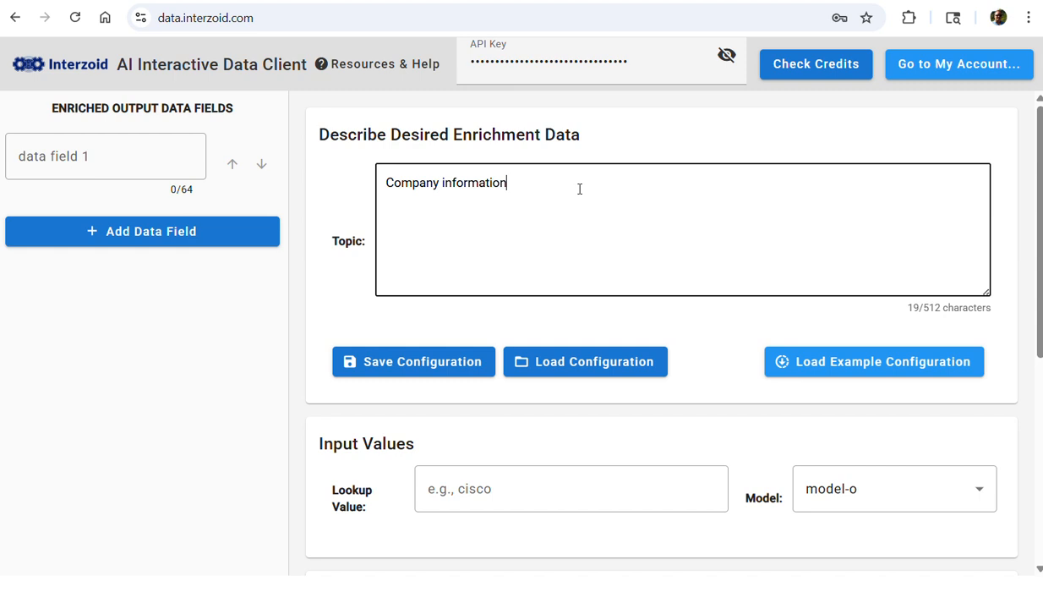
{"action": "type", "text": " from an email address "}
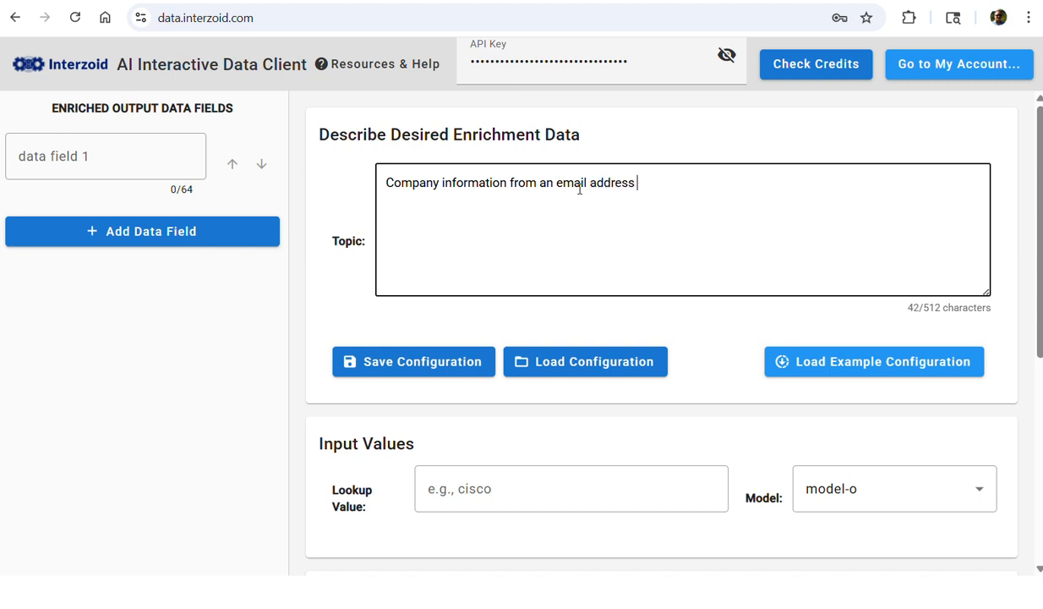
{"action": "type", "text": "domain"}
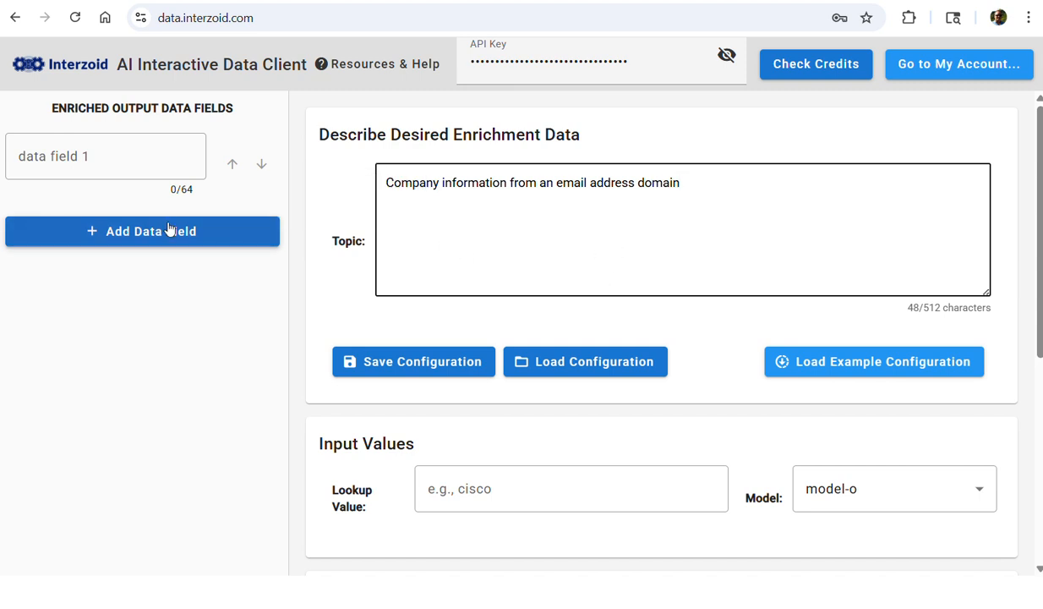
Define the first two output data fields as Company Name and Company Address.
{"action": "left_click", "coordinate": [96, 157]}
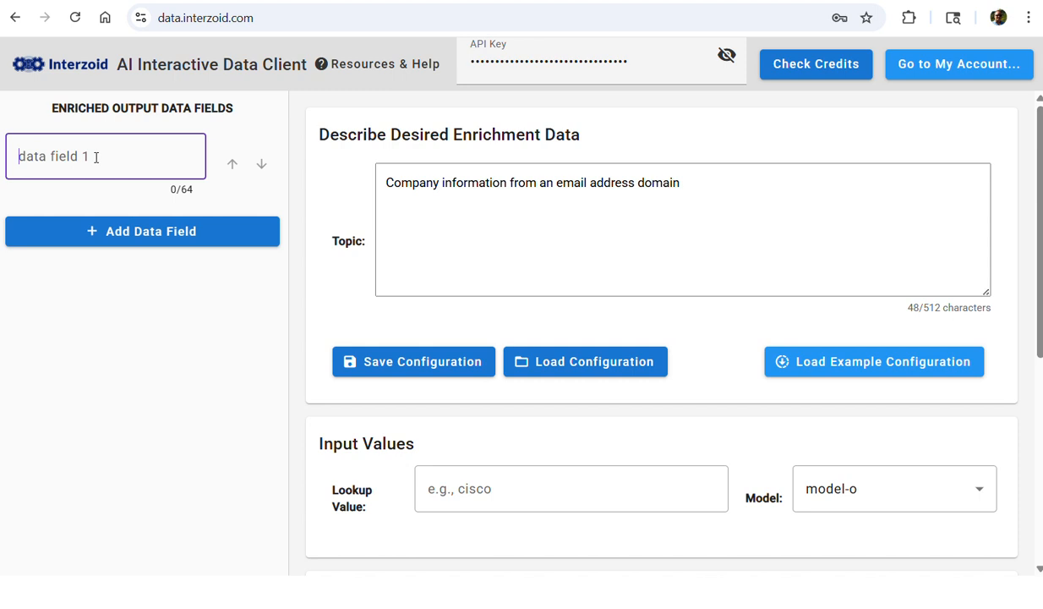
{"action": "type", "text": "Company Name"}
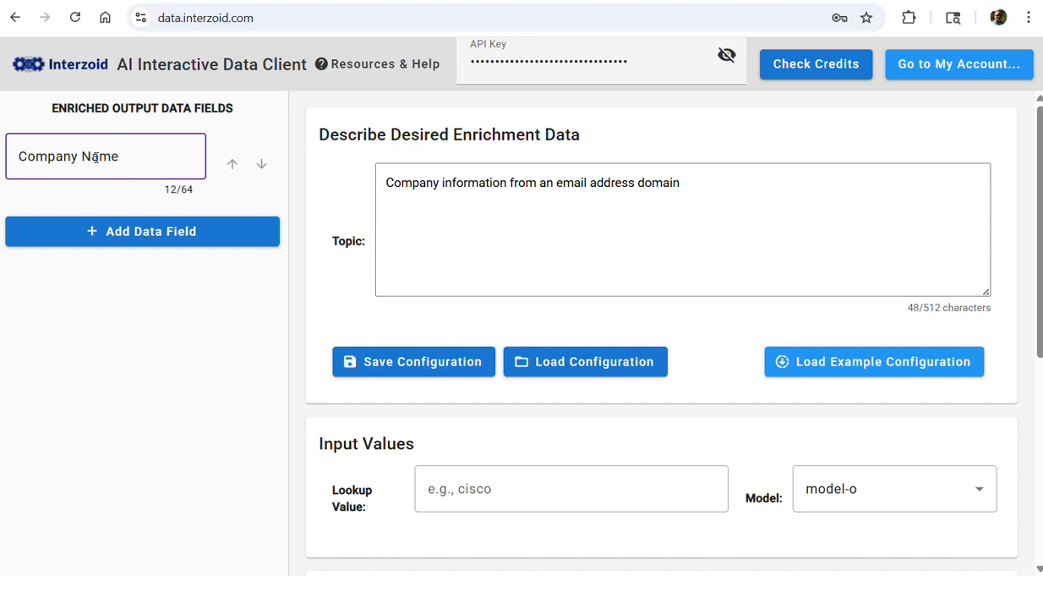
{"action": "left_click", "coordinate": [93, 224]}
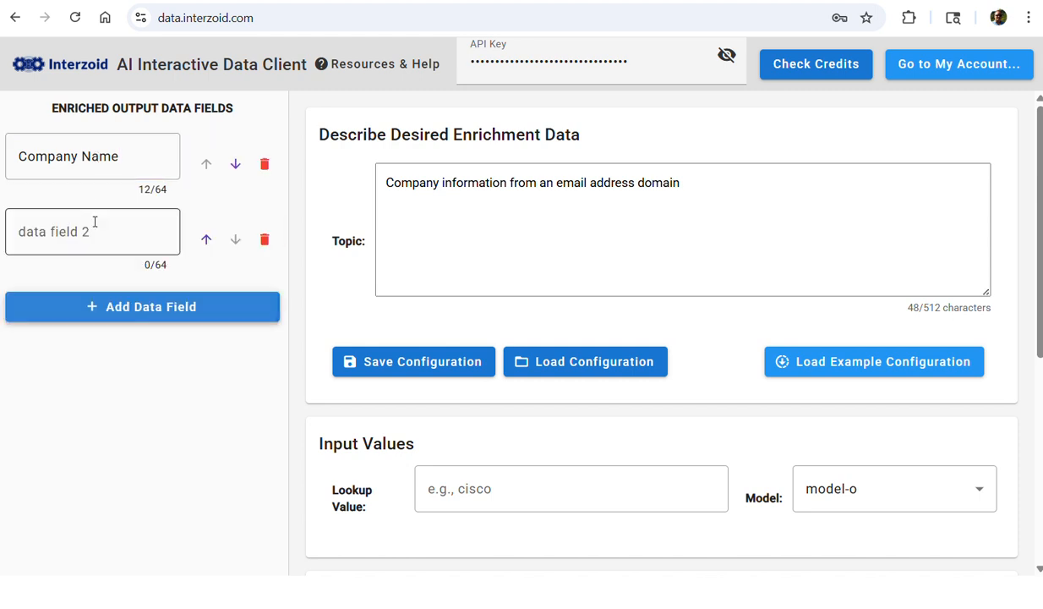
{"action": "left_click", "coordinate": [158, 238]}
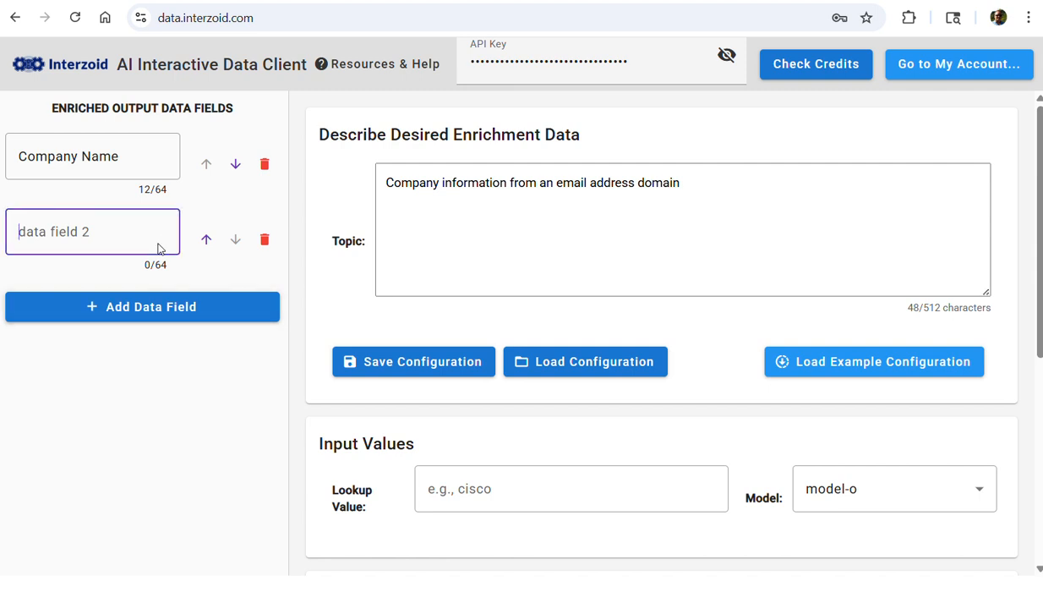
{"action": "type", "text": "Company"}
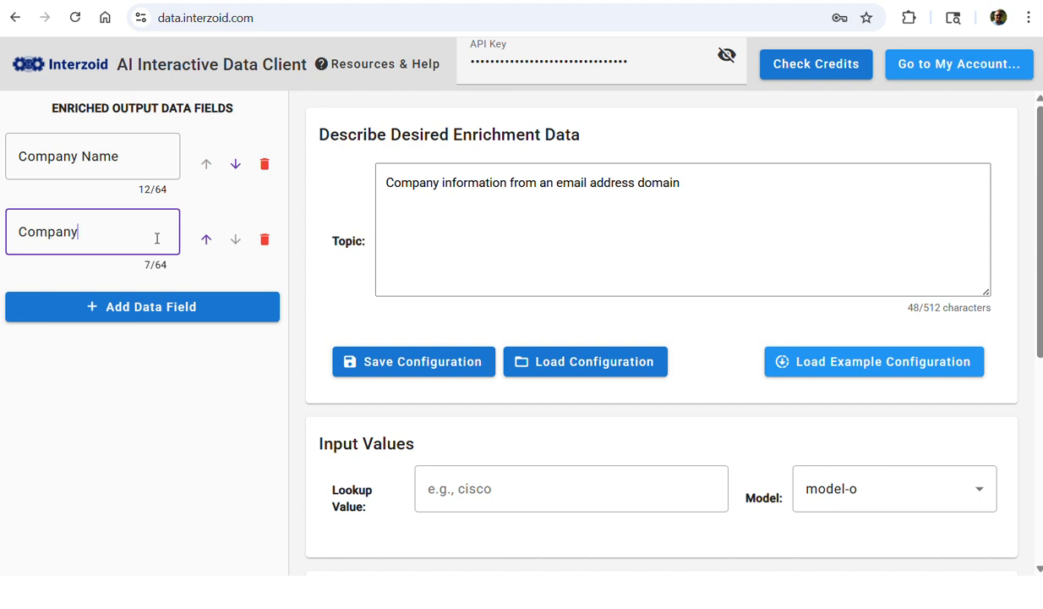
{"action": "type", "text": " Address"}
Add two more output data fields named Company Description and Company Flagship Product.
{"action": "left_click", "coordinate": [129, 309]}
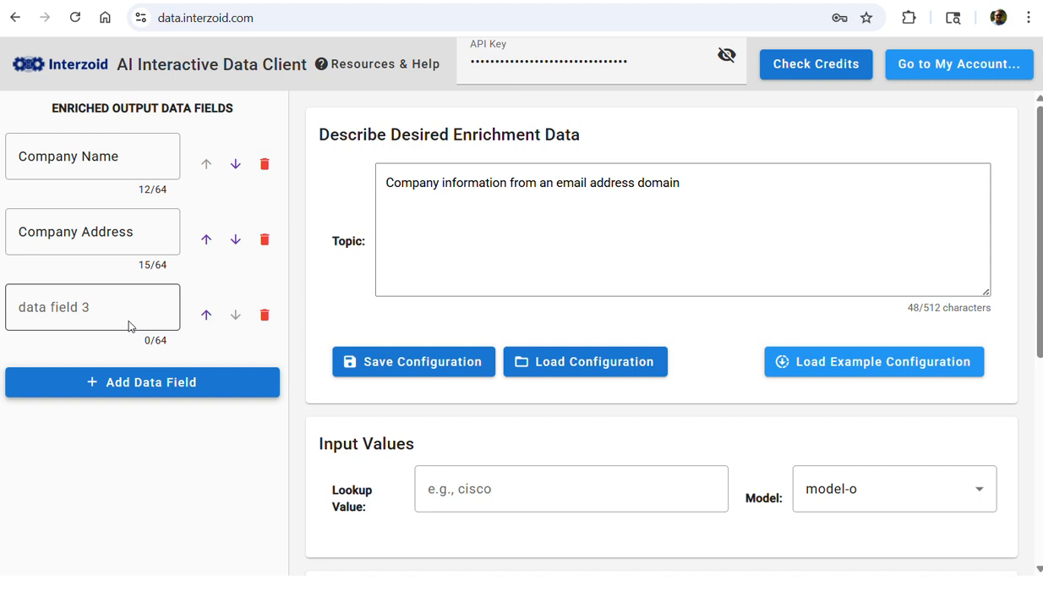
{"action": "left_click", "coordinate": [129, 324]}
{"action": "type", "text": "C"}
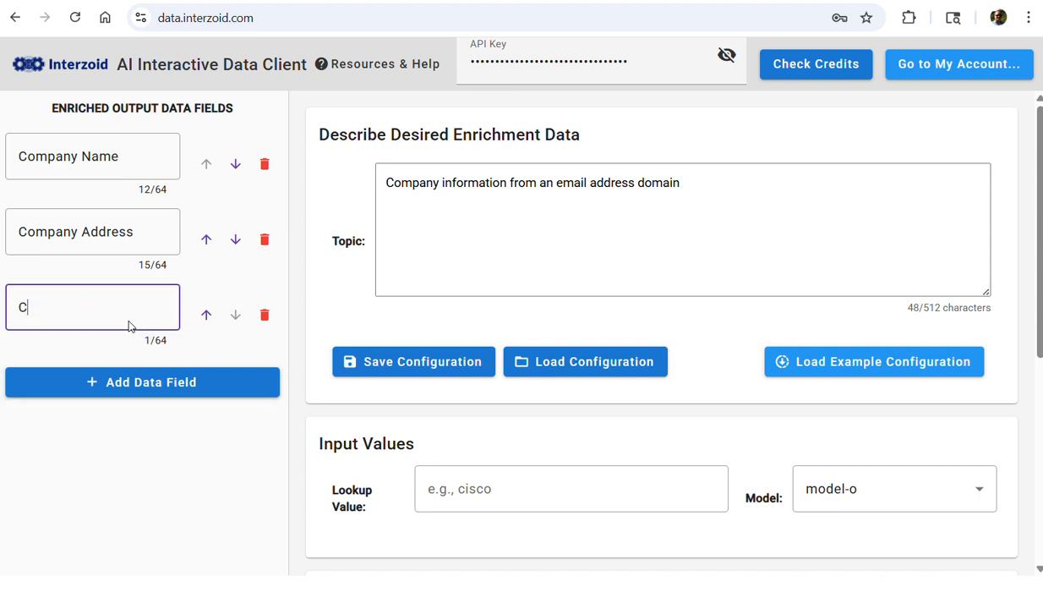
{"action": "type", "text": "ompany Description"}
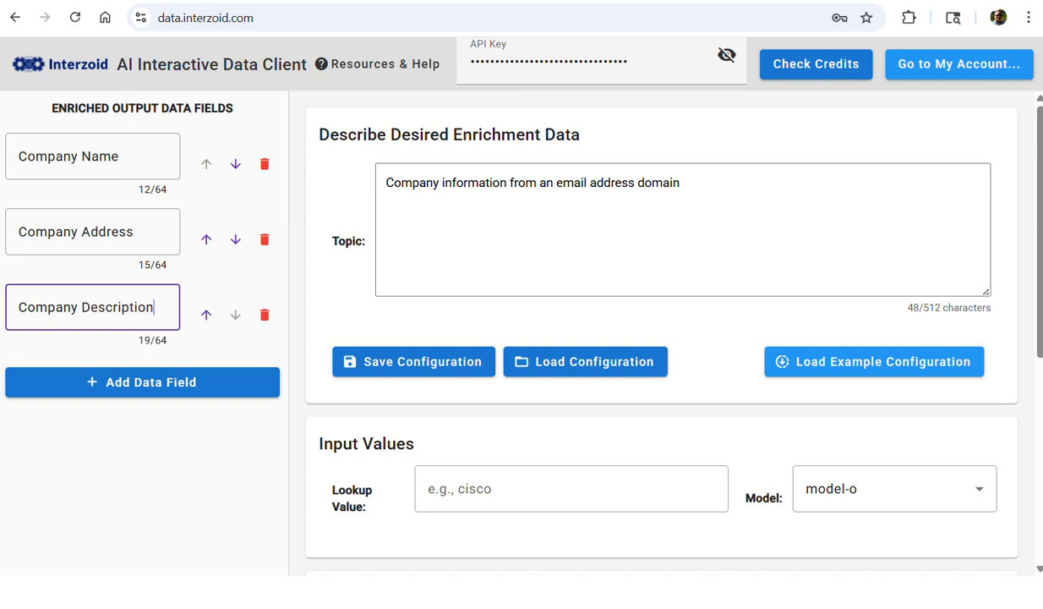
{"action": "left_click", "coordinate": [124, 387]}
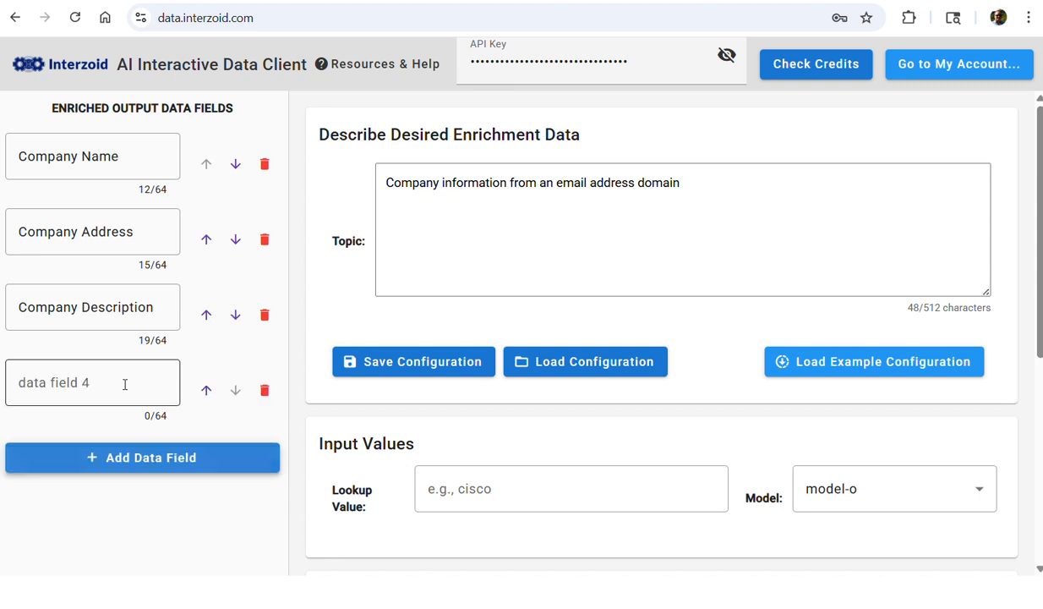
{"action": "type", "text": "Co"}
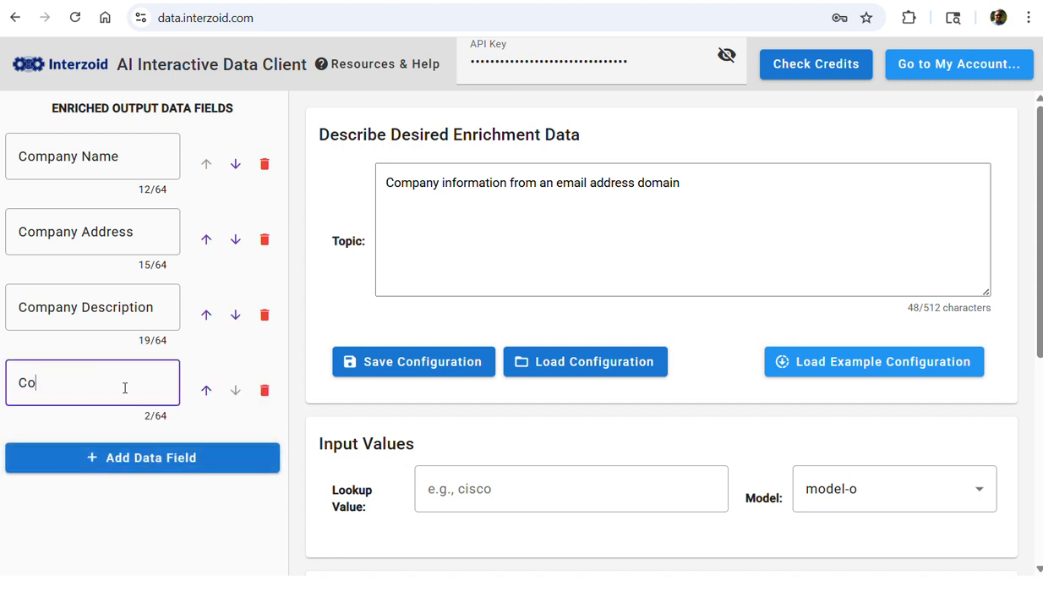
{"action": "type", "text": "mpany Flagship Product"}
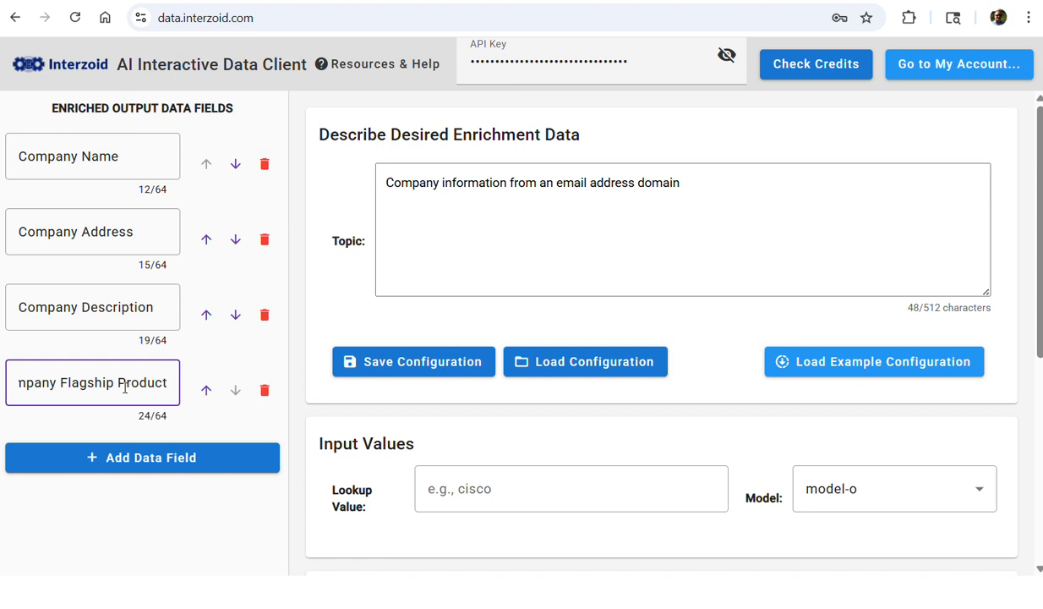
Add a fifth and a sixth output data field named Company Revenue and Company CEO.
{"action": "left_click", "coordinate": [137, 456]}
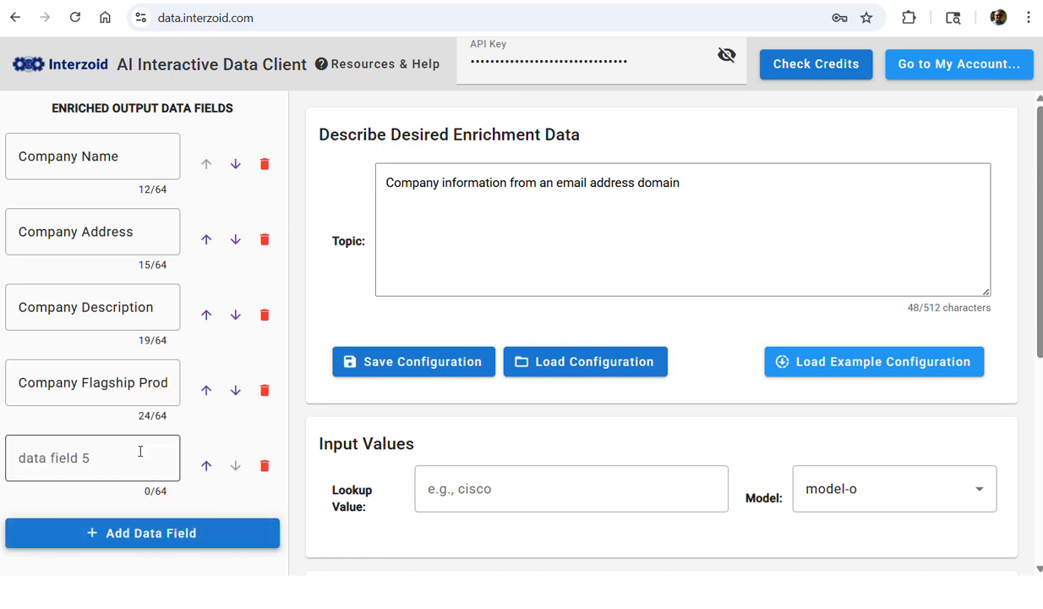
{"action": "left_click", "coordinate": [141, 451]}
{"action": "type", "text": "Compan"}
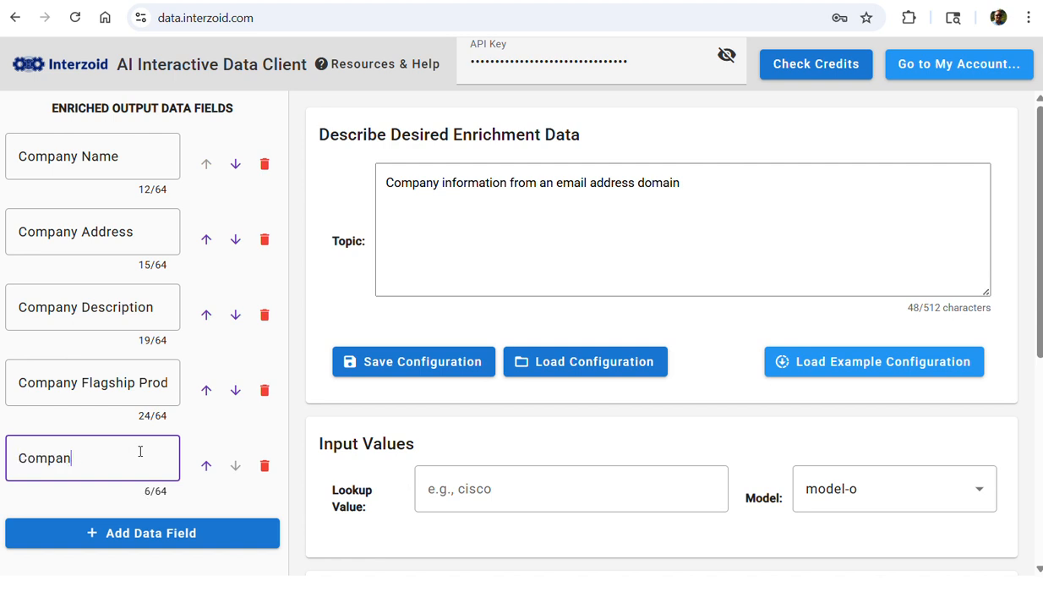
{"action": "type", "text": "y Revenue"}
{"action": "left_click", "coordinate": [169, 535]}
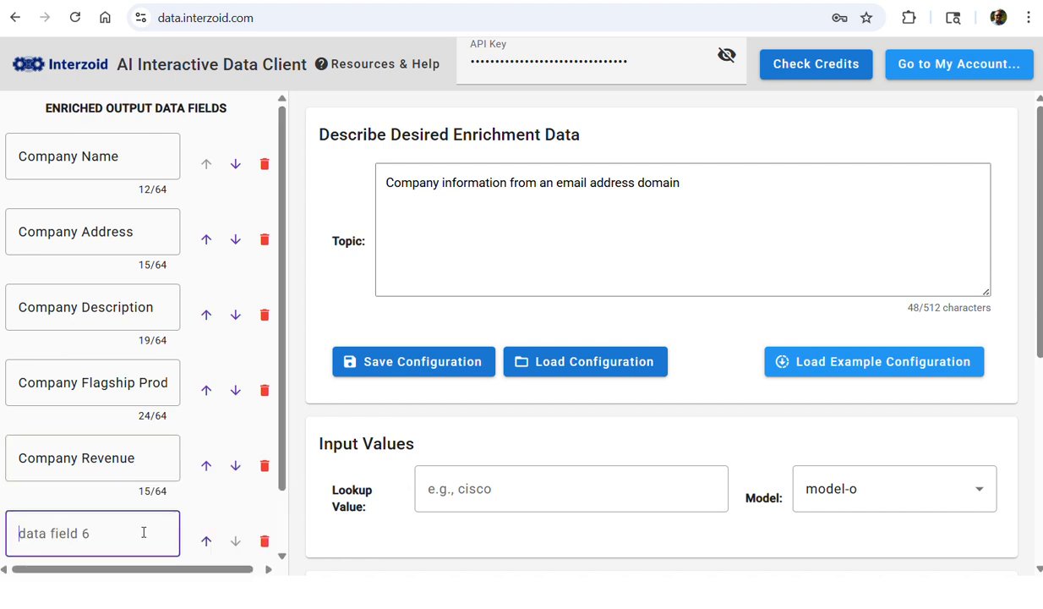
{"action": "type", "text": "Company CE"}
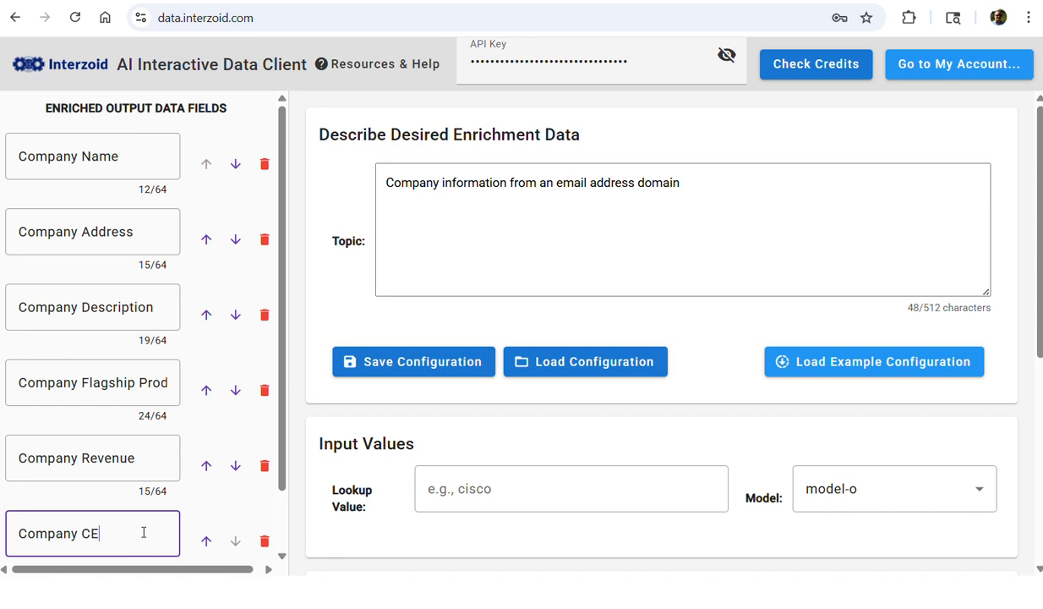
{"action": "type", "text": "O"}
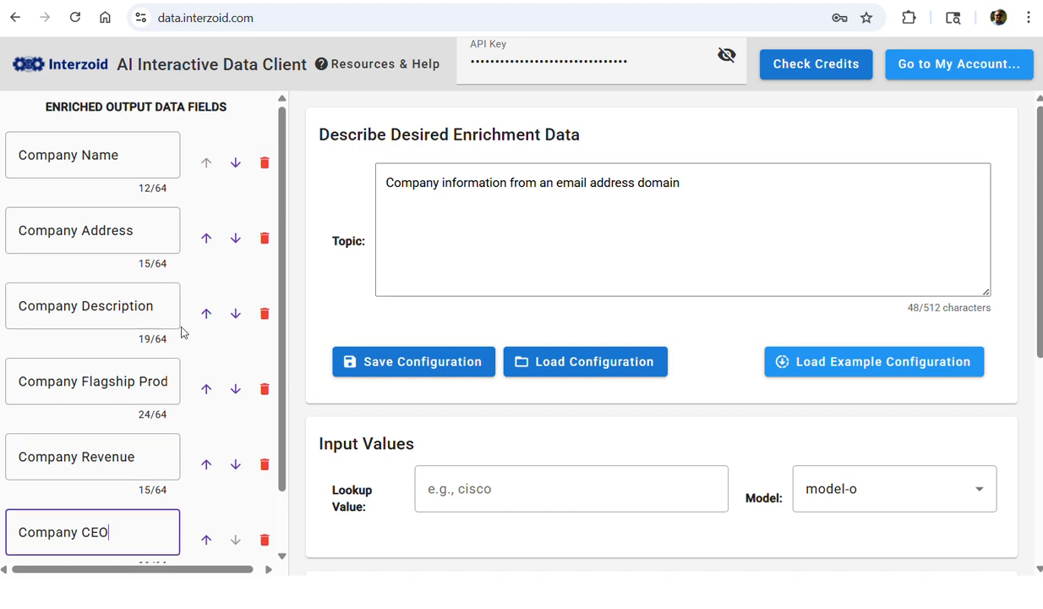
{"action": "scroll", "coordinate": [183, 334], "scroll_direction": "down", "scroll_amount": 2}
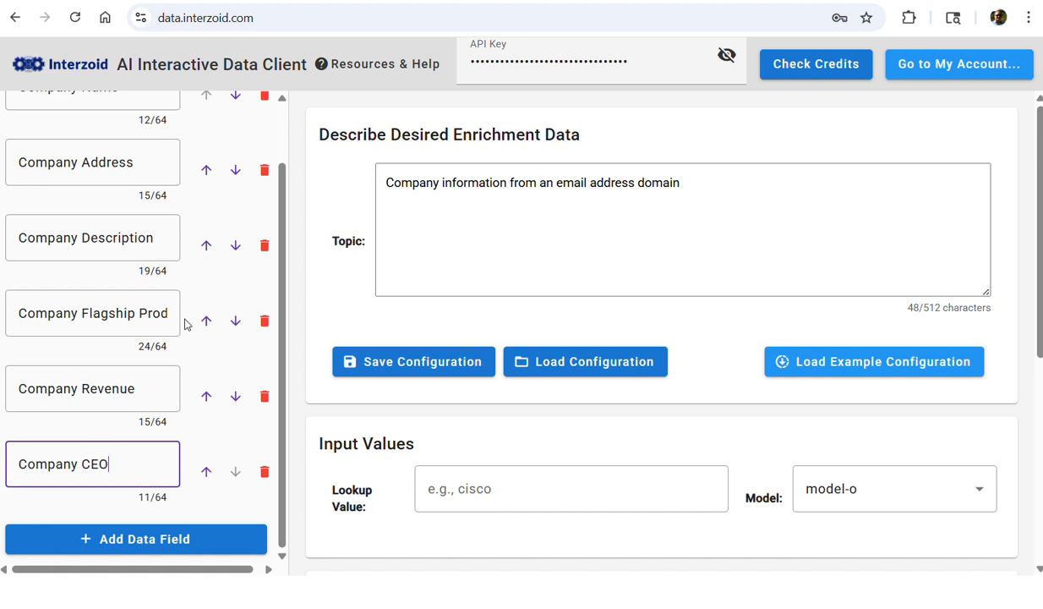
Enter the contact's email address at the ibm.com domain as the lookup value.
{"action": "left_click", "coordinate": [528, 491]}
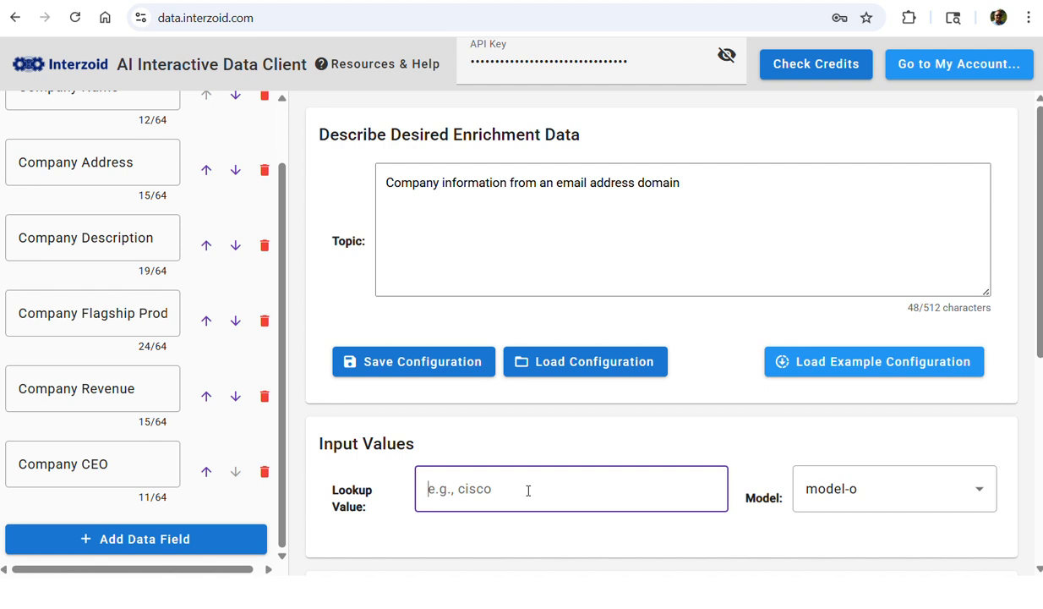
{"action": "type", "text": "john.doe@ibmcom"}
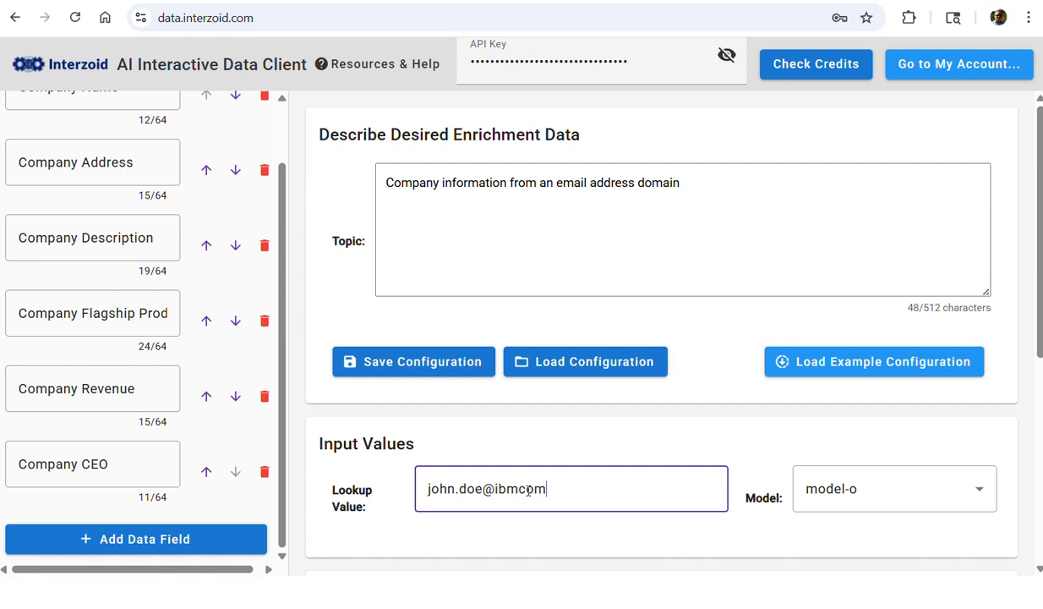
{"action": "key", "text": "BackSpace"}
{"action": "key", "text": "BackSpace"}
{"action": "key", "text": "BackSpace"}
{"action": "type", "text": ".com"}
Select model-a-premium as the model and run the enrichment lookup.
{"action": "left_click", "coordinate": [980, 494]}
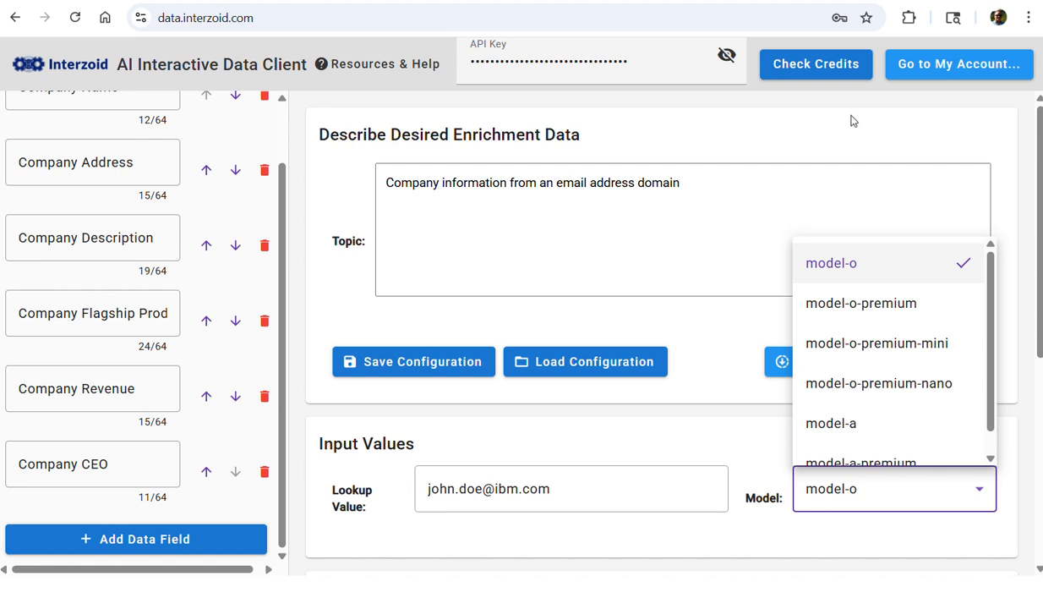
{"action": "scroll", "coordinate": [862, 443], "scroll_direction": "down", "scroll_amount": 1}
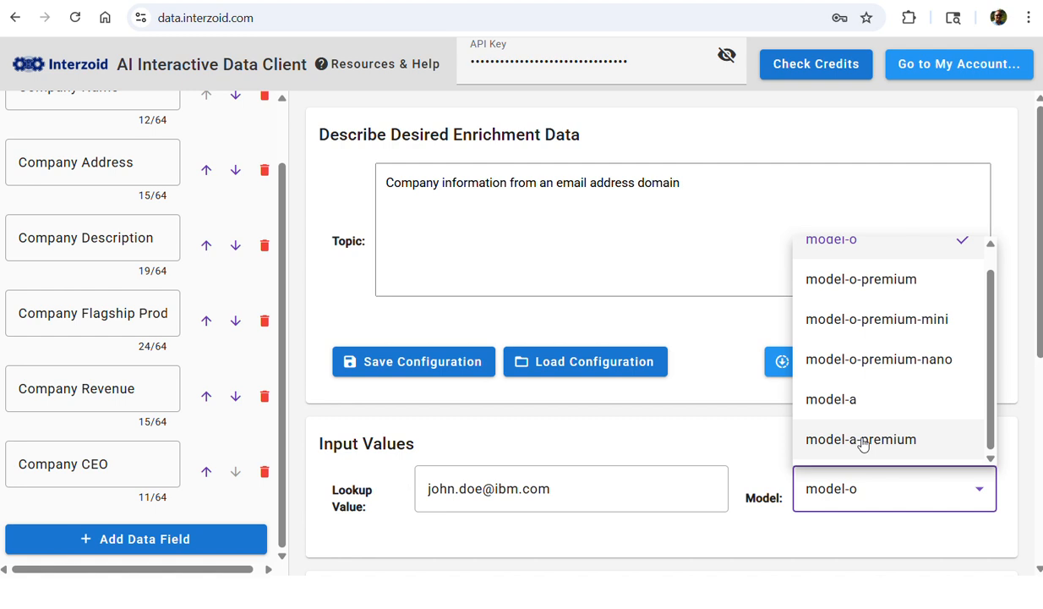
{"action": "left_click", "coordinate": [862, 440]}
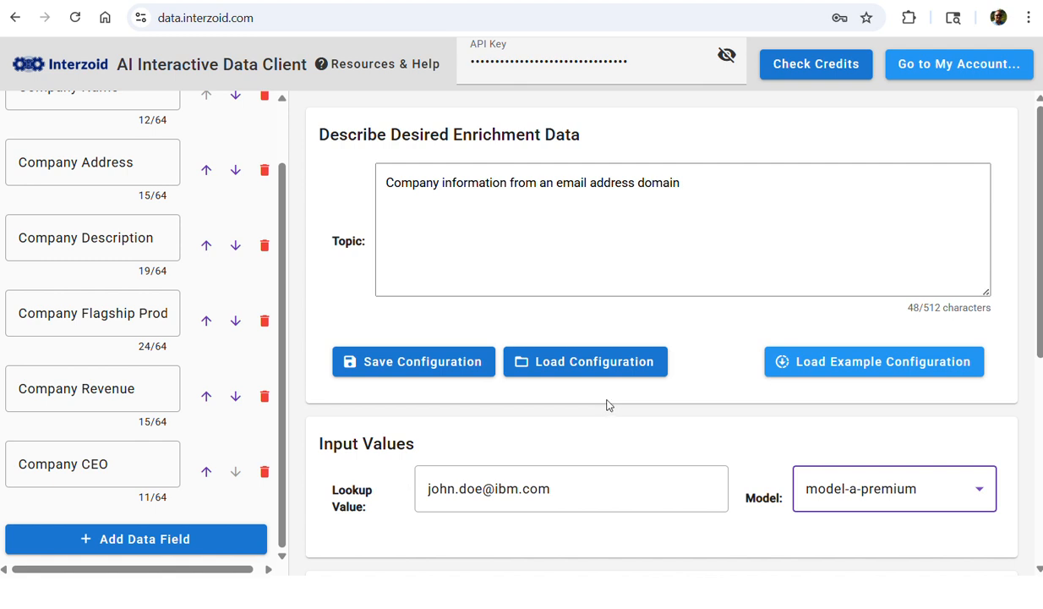
{"action": "scroll", "coordinate": [607, 405], "scroll_direction": "down", "scroll_amount": 2}
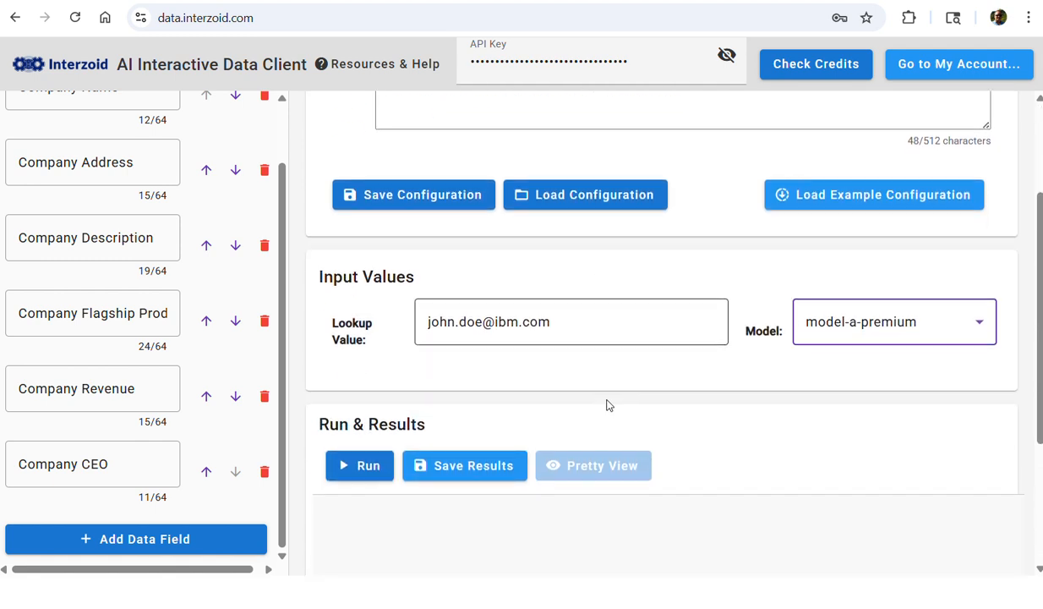
{"action": "left_click", "coordinate": [369, 468]}
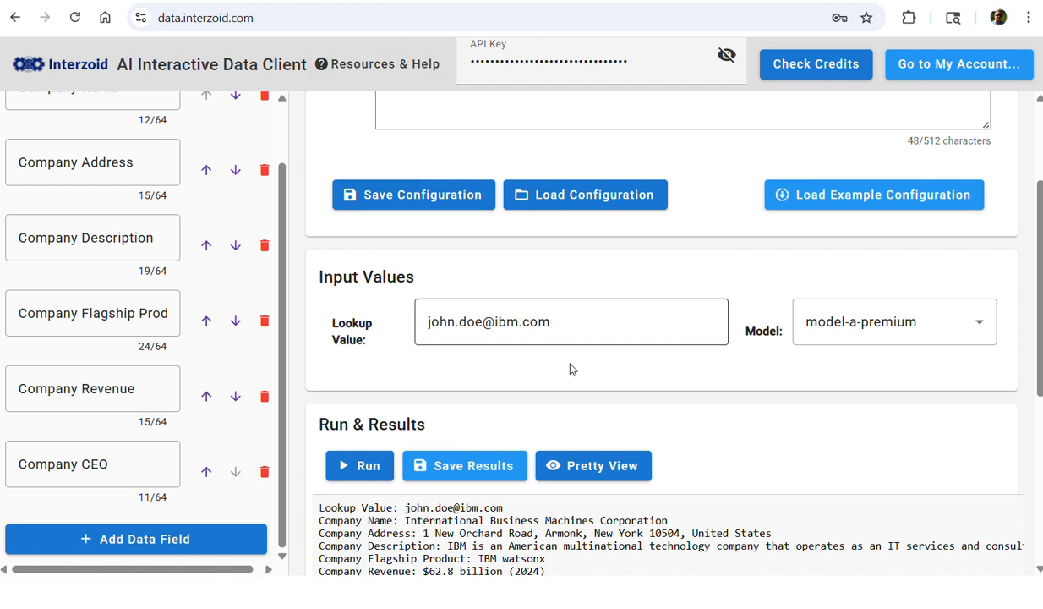
Review the enriched company fields in the Pretty View of the results and close it.
{"action": "scroll", "coordinate": [590, 519], "scroll_direction": "down", "scroll_amount": 1}
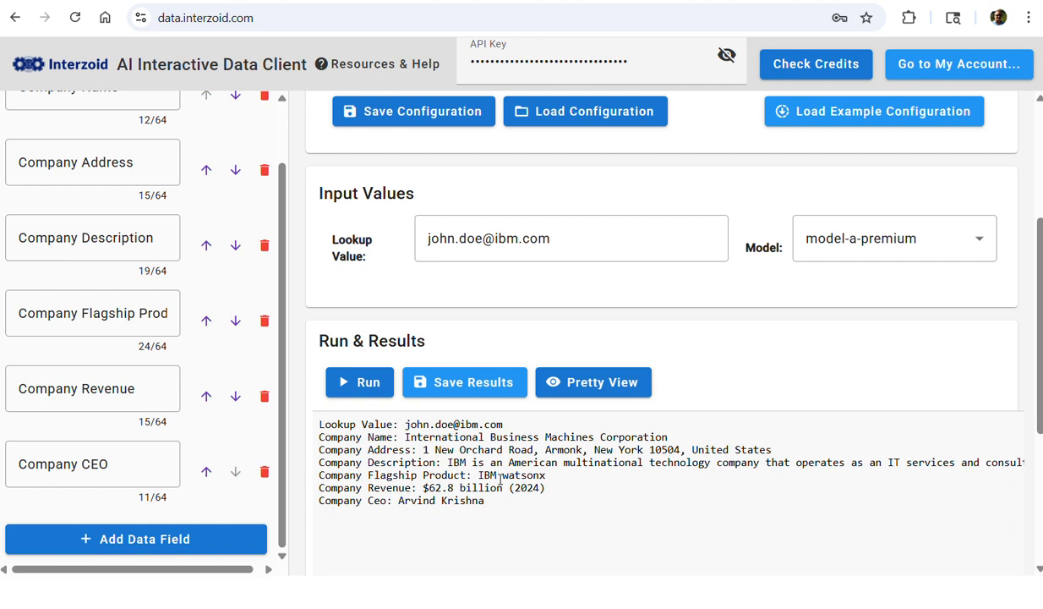
{"action": "left_click", "coordinate": [606, 387]}
{"action": "scroll", "coordinate": [600, 381], "scroll_direction": "down", "scroll_amount": 2}
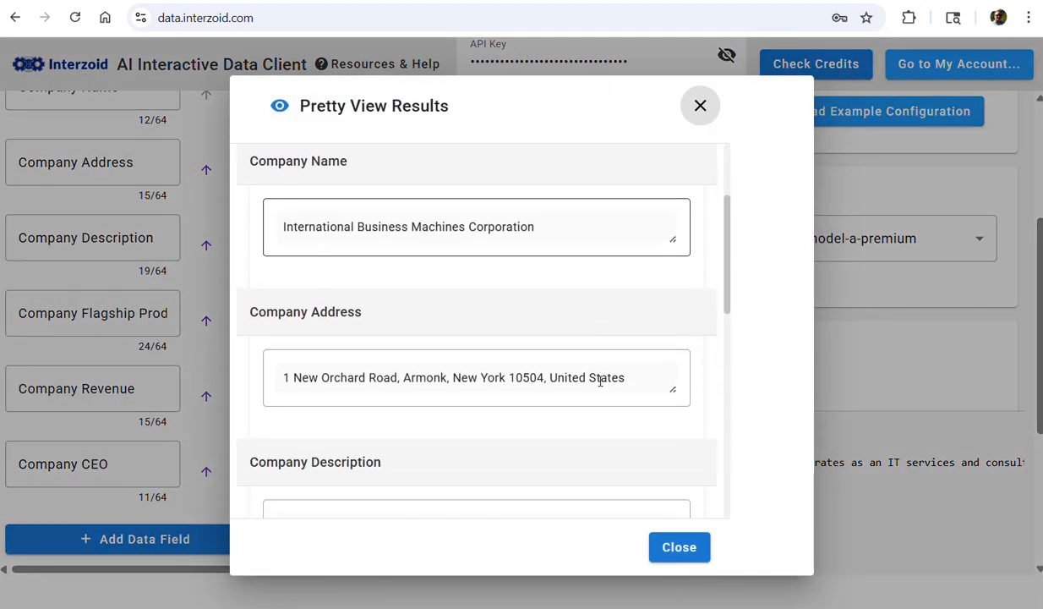
{"action": "scroll", "coordinate": [600, 381], "scroll_direction": "down", "scroll_amount": 3}
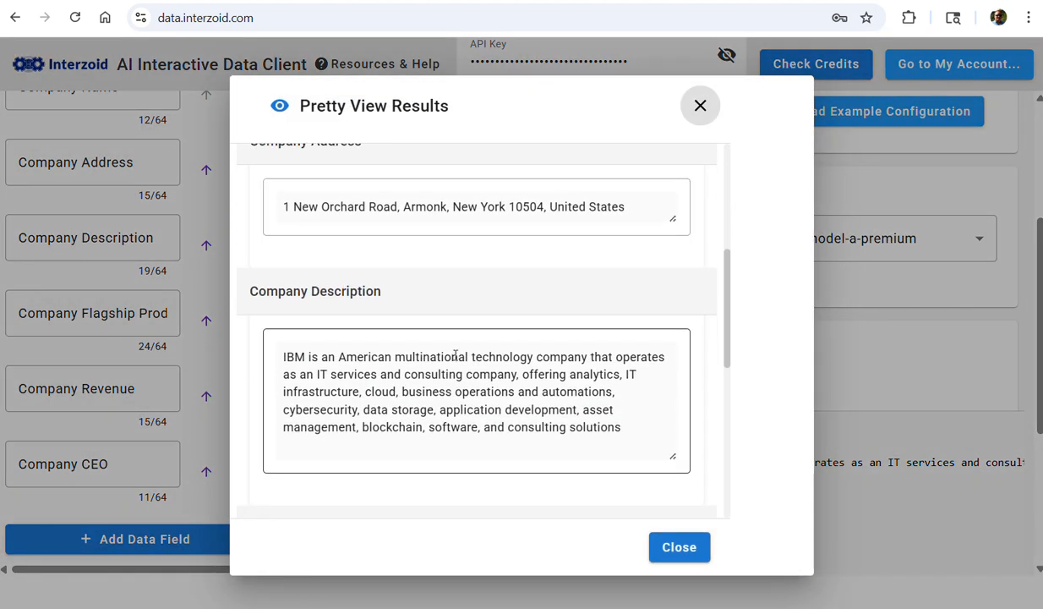
{"action": "scroll", "coordinate": [469, 361], "scroll_direction": "down", "scroll_amount": 2}
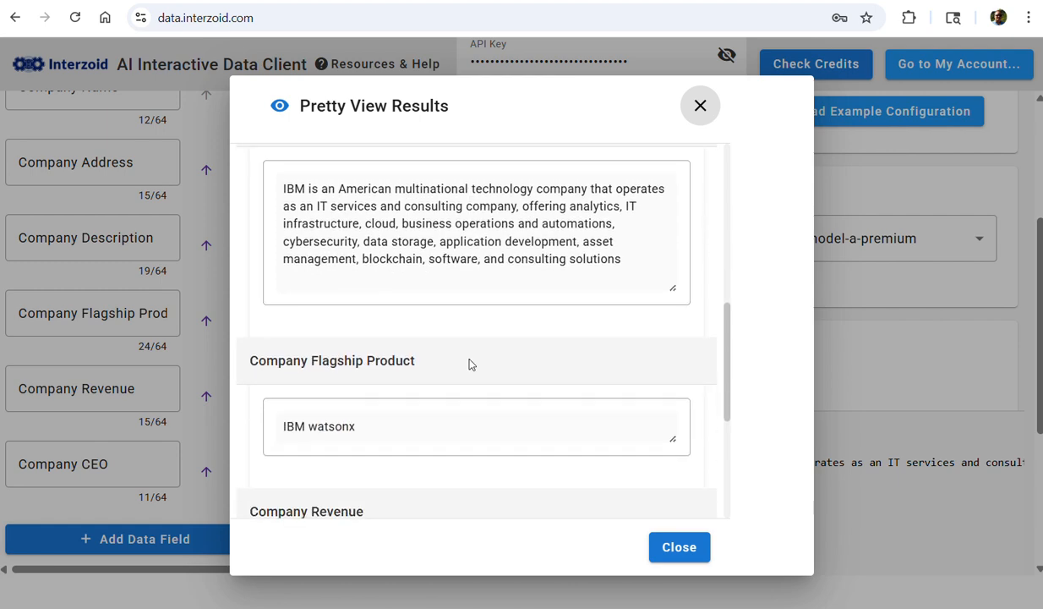
{"action": "scroll", "coordinate": [471, 360], "scroll_direction": "down", "scroll_amount": 1}
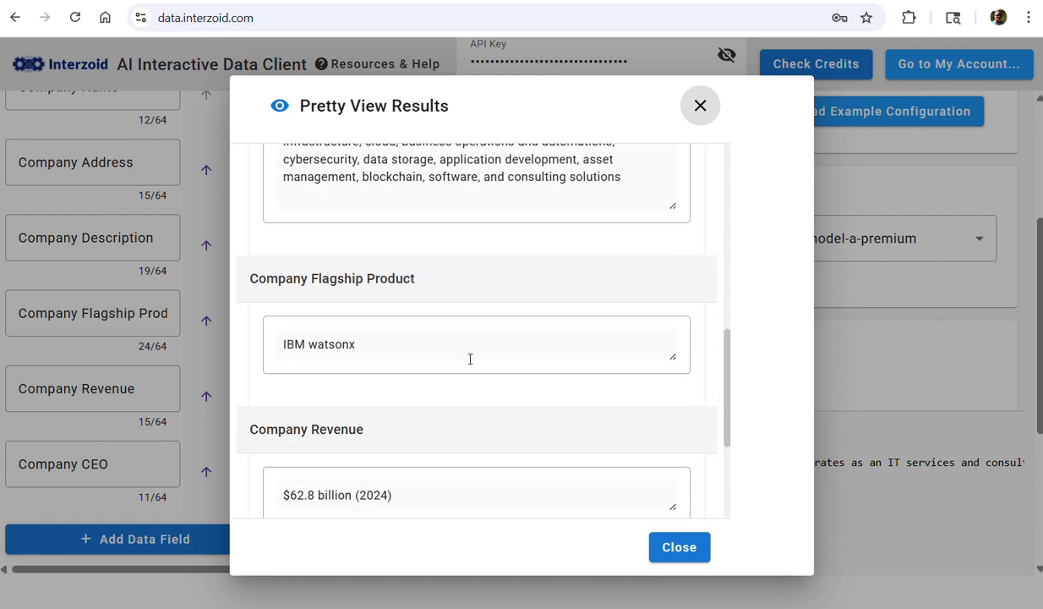
{"action": "left_click", "coordinate": [682, 555]}
{"action": "scroll", "coordinate": [643, 491], "scroll_direction": "down", "scroll_amount": 1}
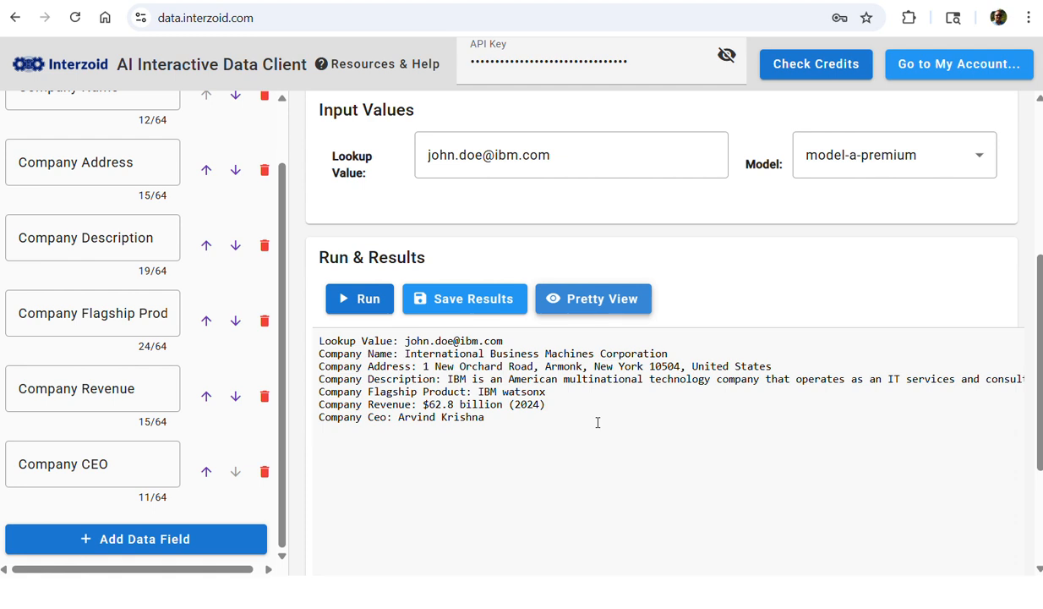
Examine the full API call used for the lookup, including its topic, lookup, model and output parameters.
{"action": "scroll", "coordinate": [598, 422], "scroll_direction": "down", "scroll_amount": 3}
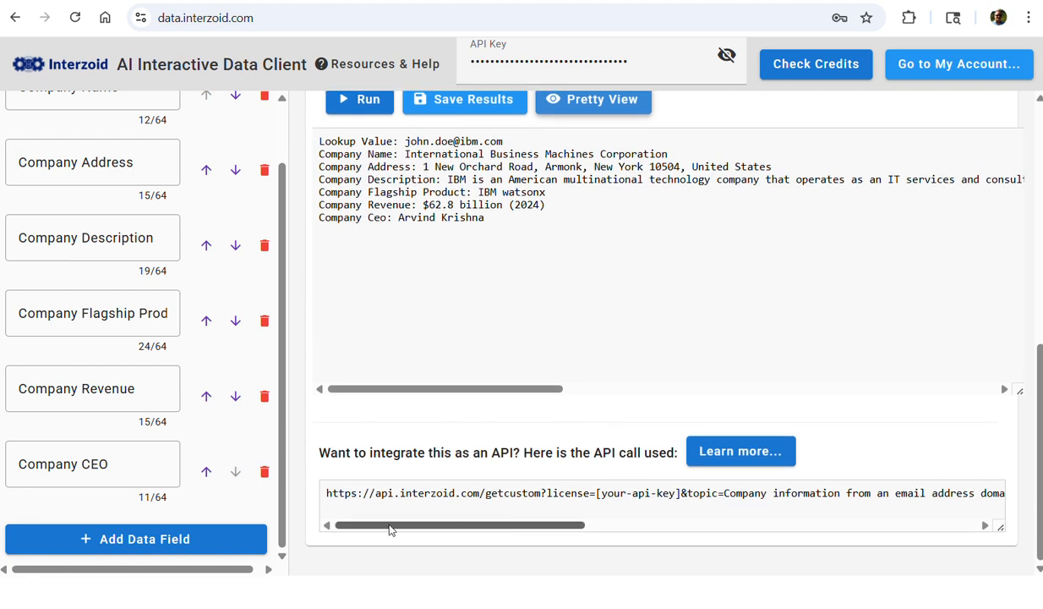
{"action": "left_click", "coordinate": [383, 525]}
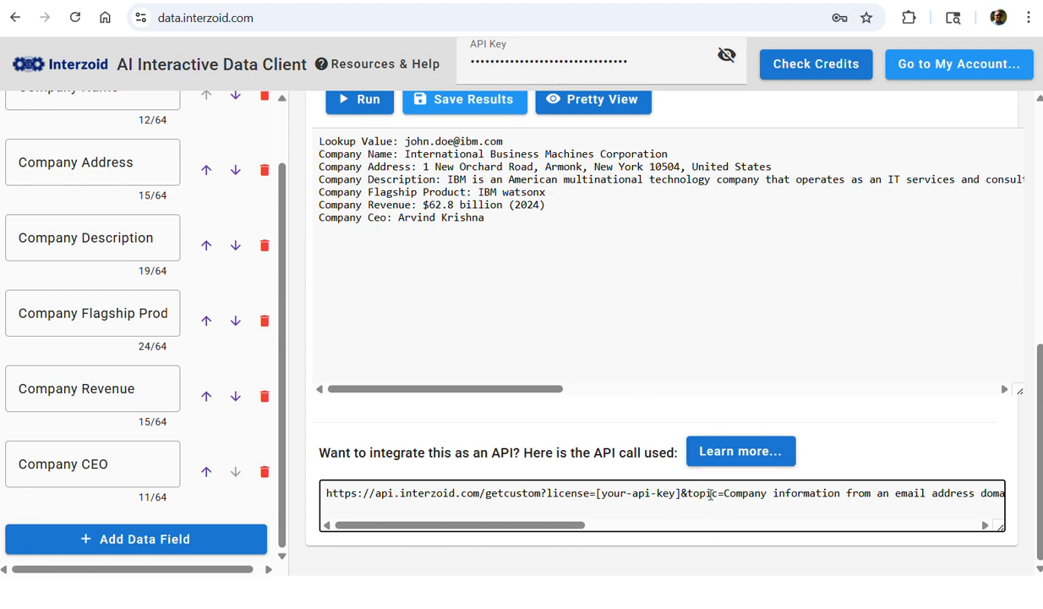
{"action": "left_click_drag", "start_coordinate": [544, 531], "coordinate": [752, 532]}
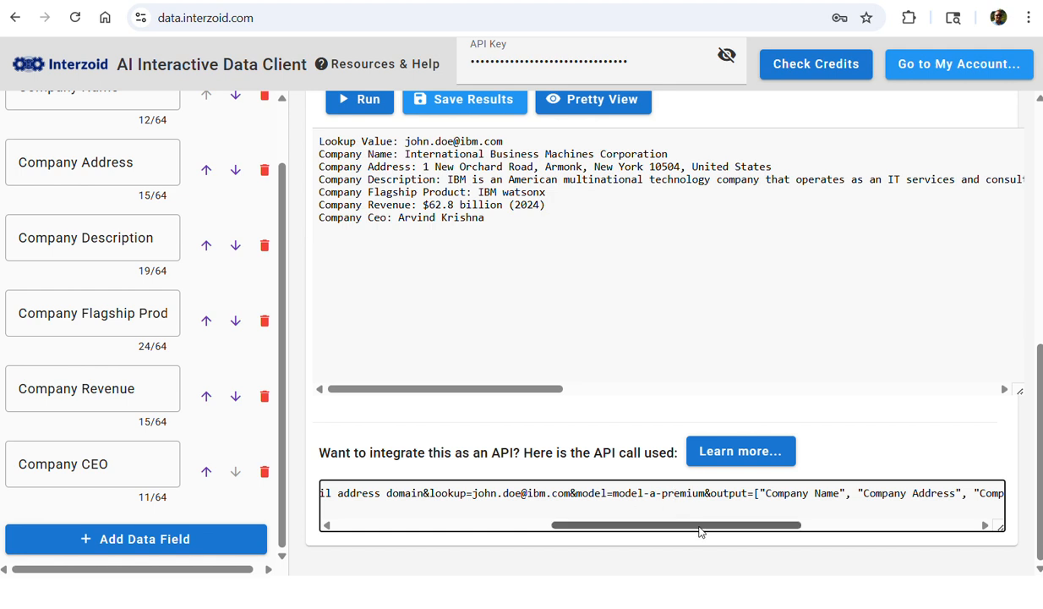
{"action": "left_click_drag", "start_coordinate": [730, 527], "coordinate": [806, 536]}
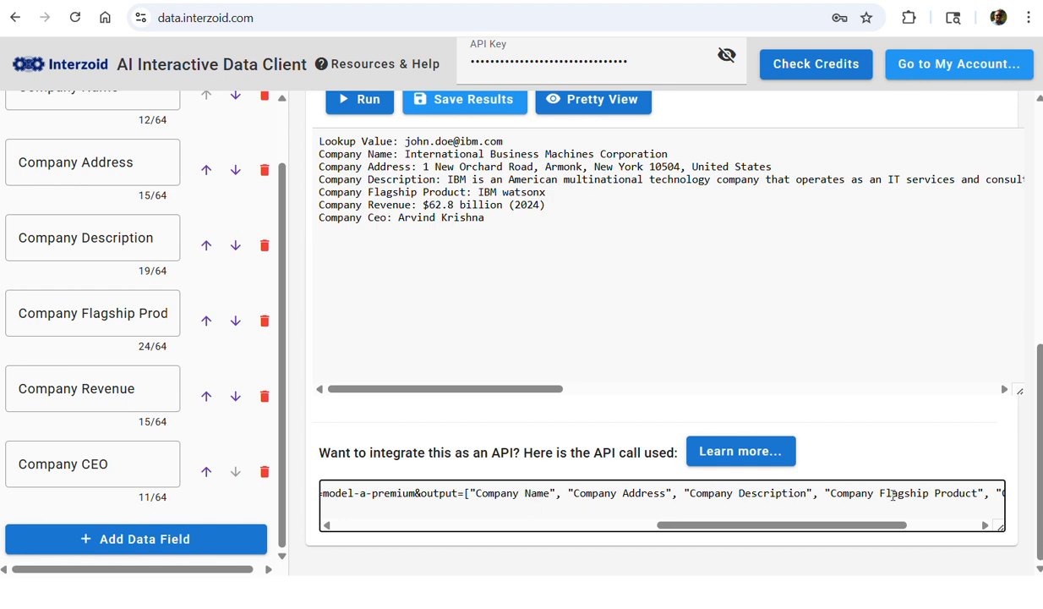
{"action": "left_click_drag", "start_coordinate": [874, 527], "coordinate": [819, 516]}
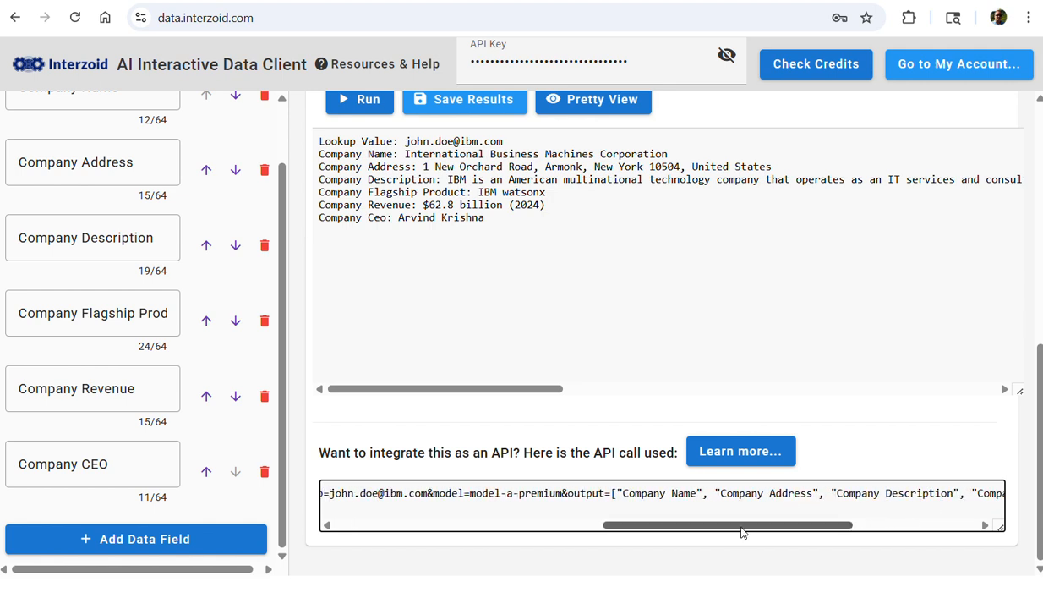
{"action": "left_click_drag", "start_coordinate": [743, 533], "coordinate": [447, 535]}
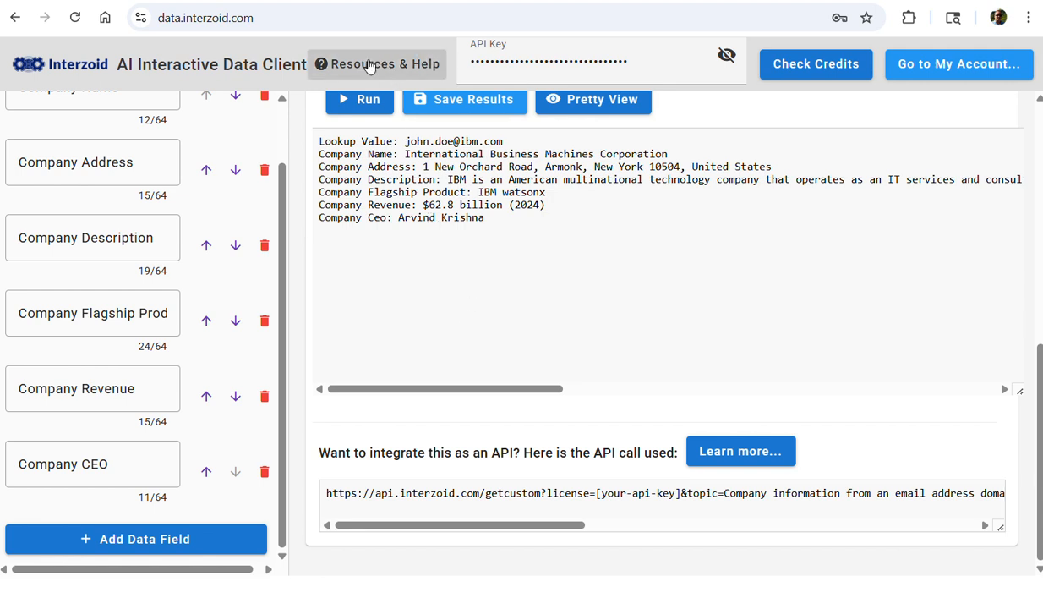
View the available Resources & Help entries for getting started, documentation and support, and dismiss the list.
{"action": "left_click", "coordinate": [372, 64]}
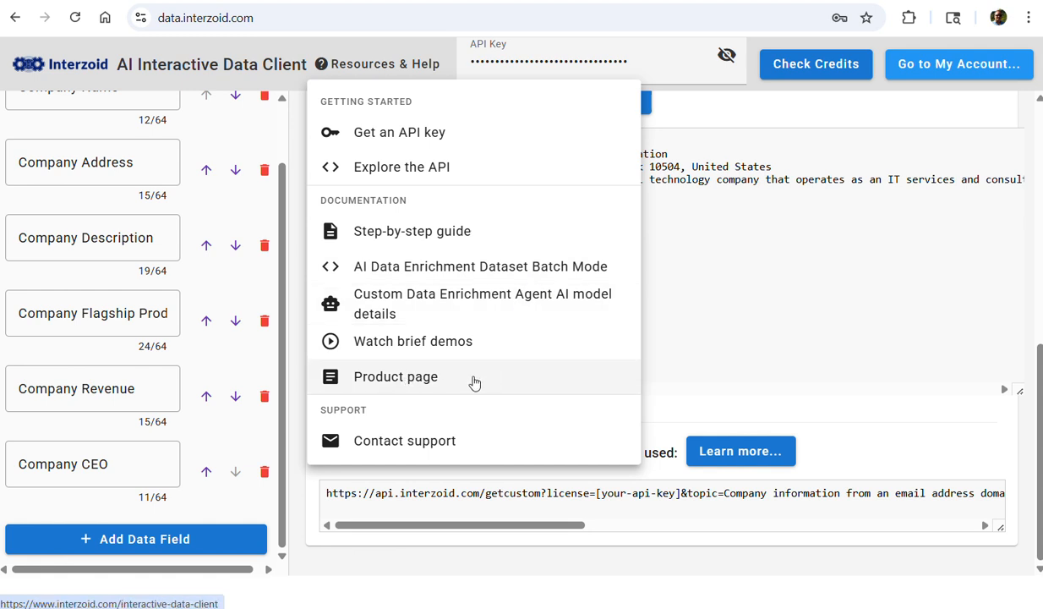
{"action": "left_click", "coordinate": [723, 321]}
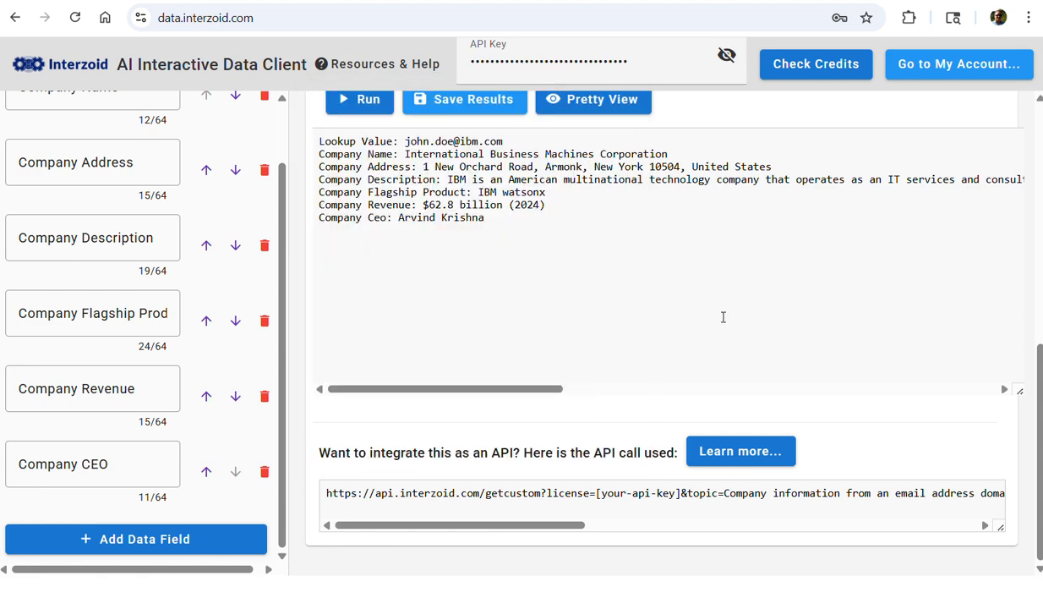
Change the domain of the lookup email address to salesforce.com and run the enrichment again.
{"action": "scroll", "coordinate": [745, 367], "scroll_direction": "up", "scroll_amount": 1}
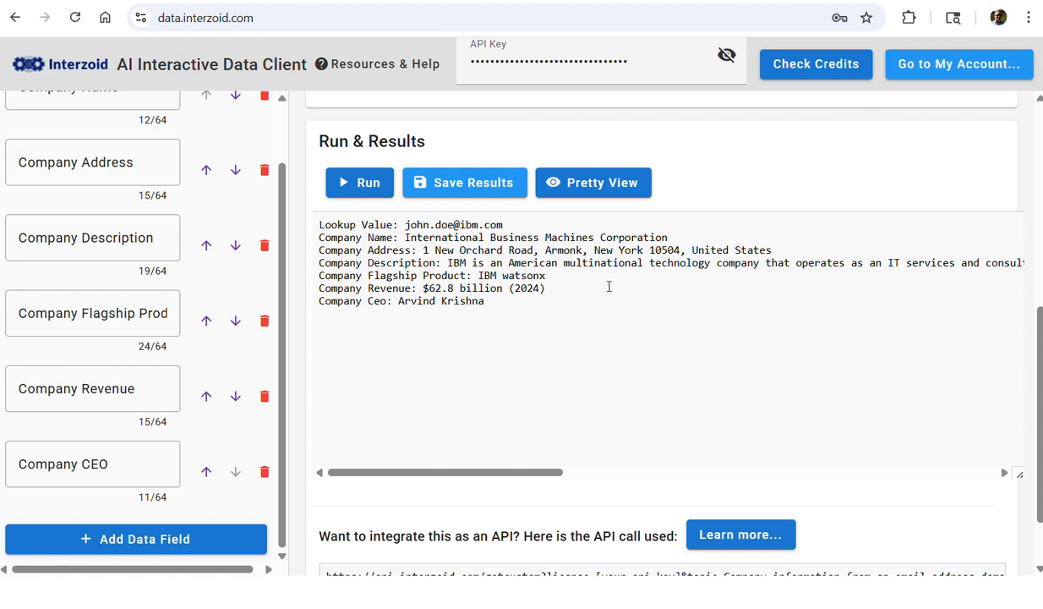
{"action": "scroll", "coordinate": [666, 355], "scroll_direction": "up", "scroll_amount": 1}
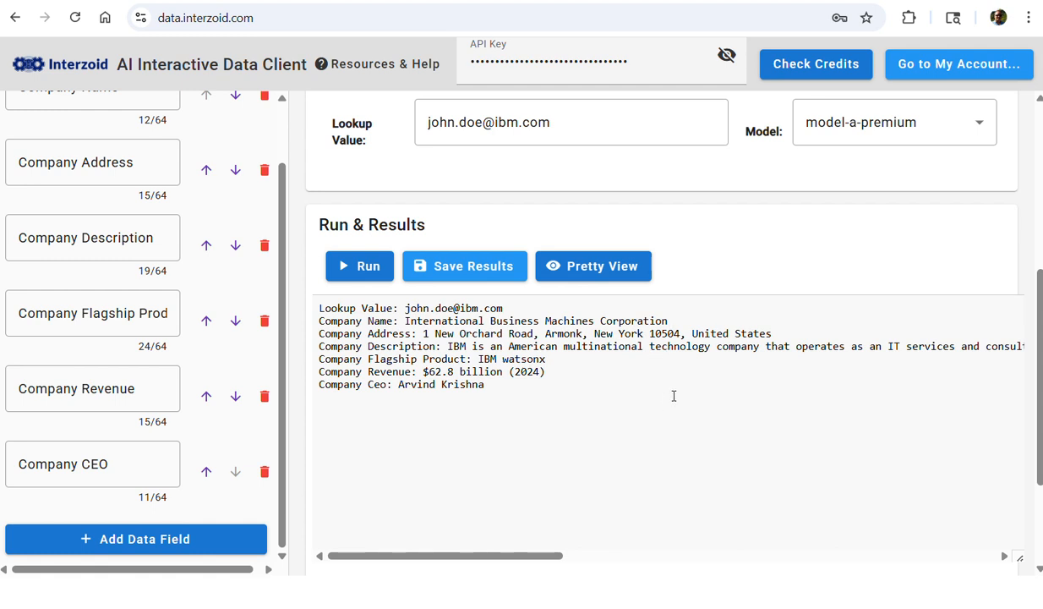
{"action": "scroll", "coordinate": [708, 385], "scroll_direction": "up", "scroll_amount": 2}
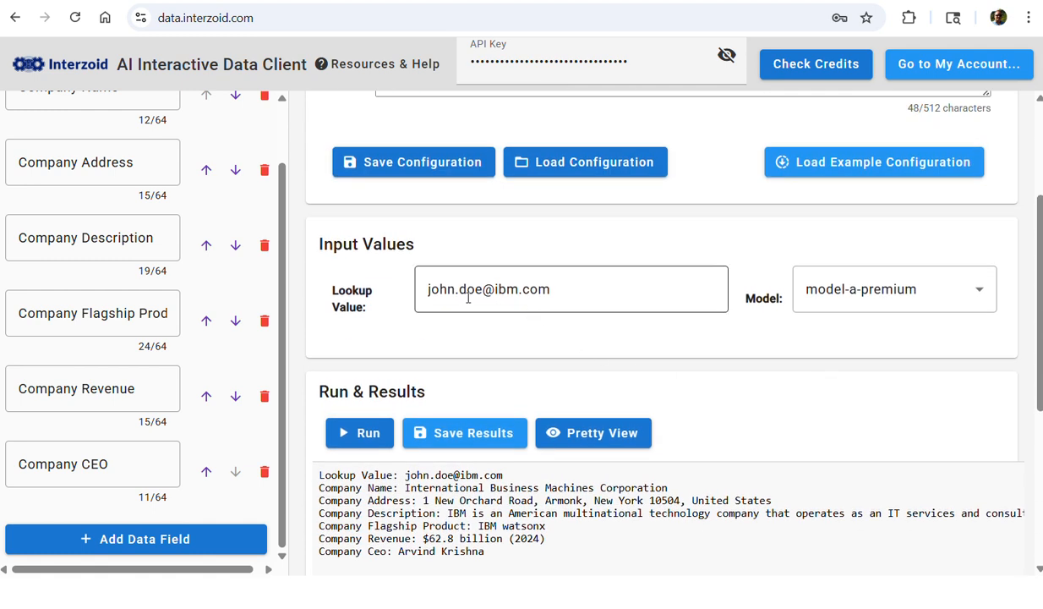
{"action": "left_click_drag", "start_coordinate": [535, 289], "coordinate": [495, 289]}
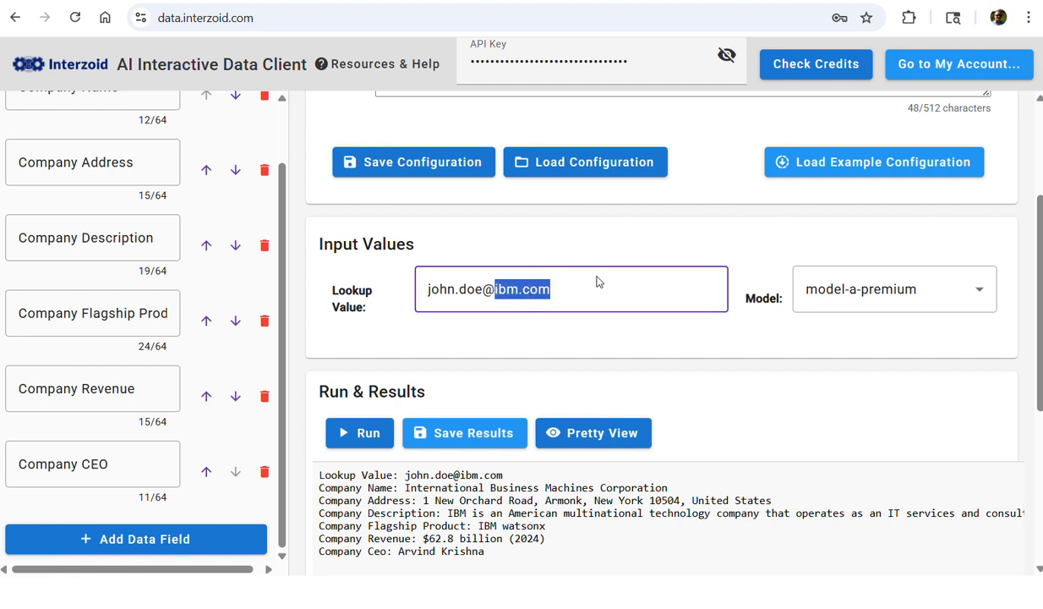
{"action": "type", "text": "salesf"}
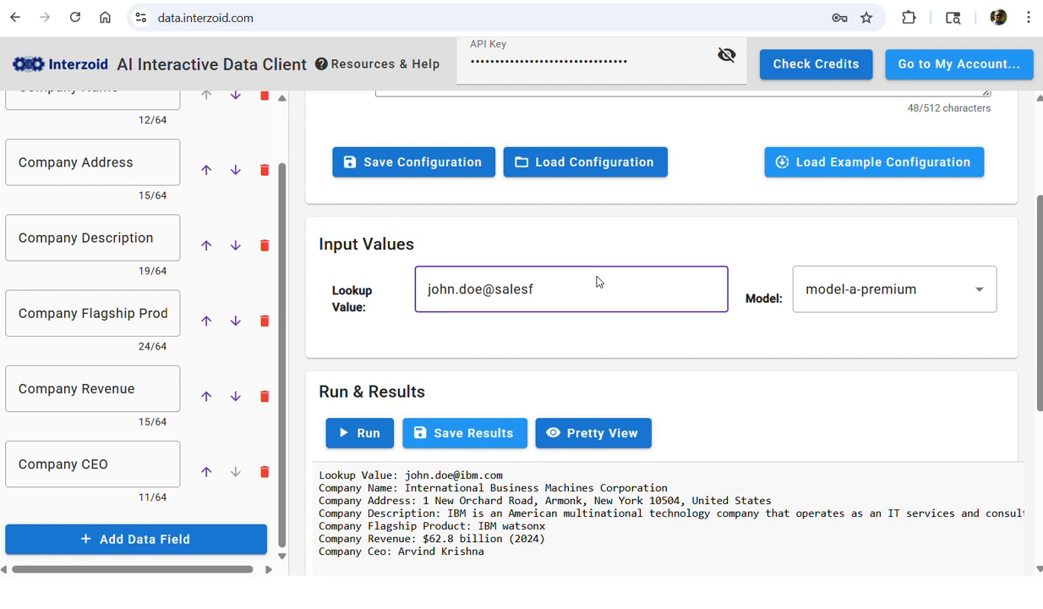
{"action": "type", "text": "rorce.com"}
{"action": "left_click", "coordinate": [358, 438]}
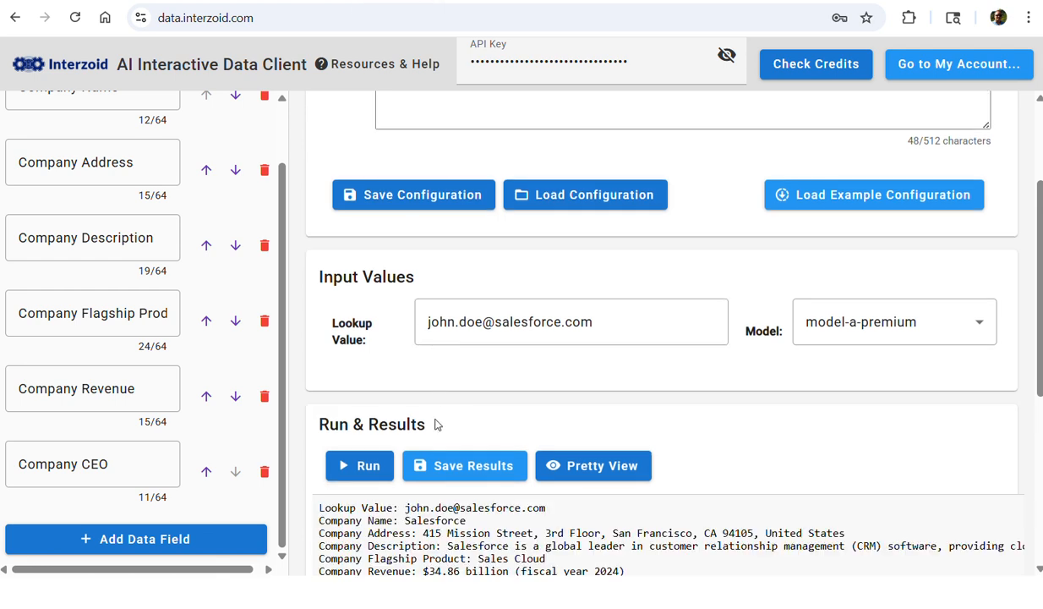
Review the enriched fields for the salesforce.com lookup in Pretty View, down to Company Ceo, and close it.
{"action": "scroll", "coordinate": [397, 498], "scroll_direction": "down", "scroll_amount": 1}
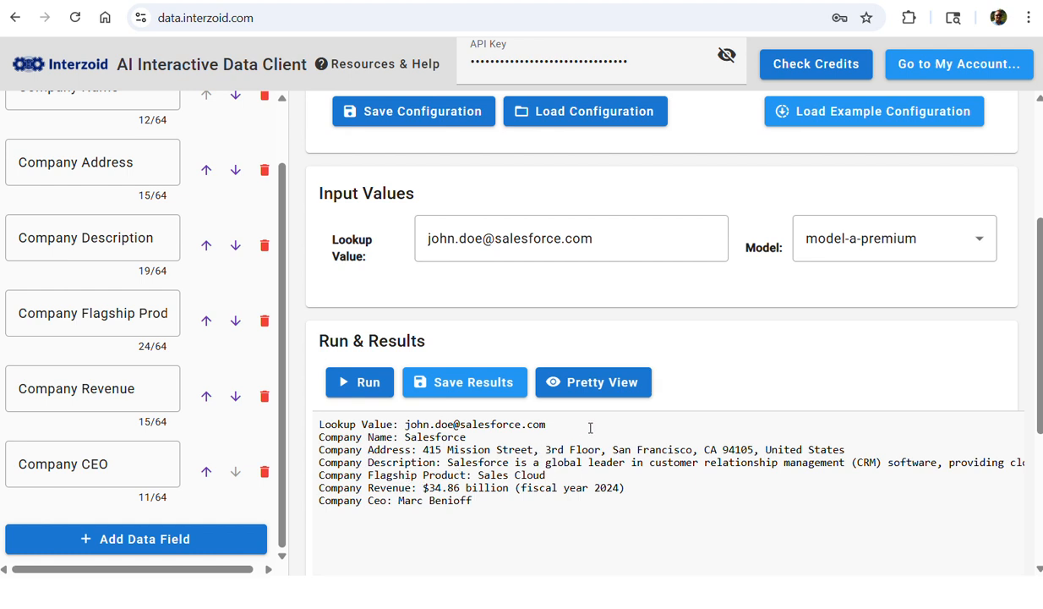
{"action": "left_click", "coordinate": [563, 389]}
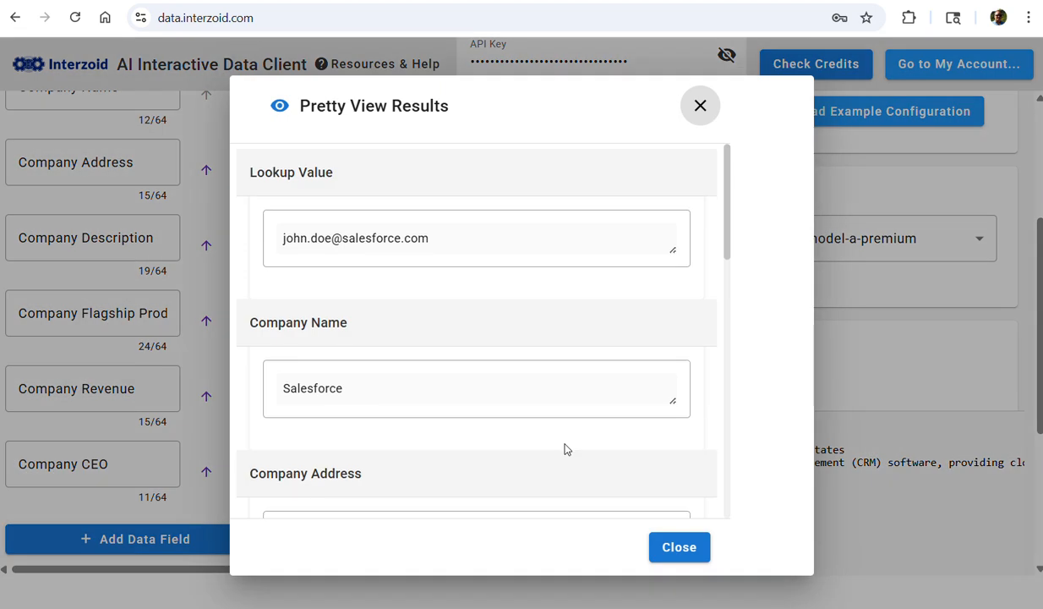
{"action": "scroll", "coordinate": [565, 448], "scroll_direction": "down", "scroll_amount": 10}
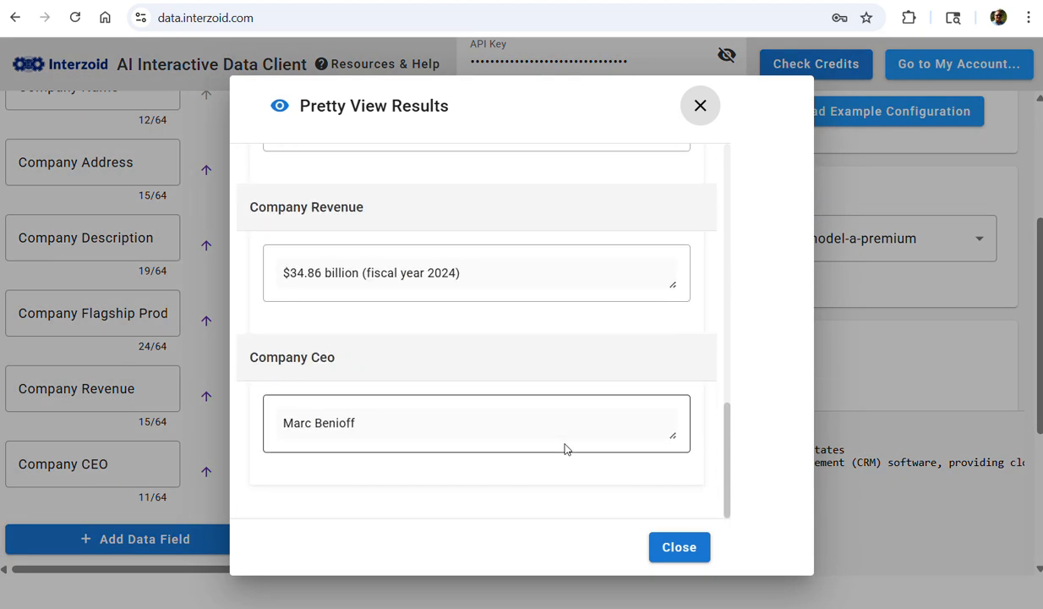
{"action": "left_click", "coordinate": [682, 548]}
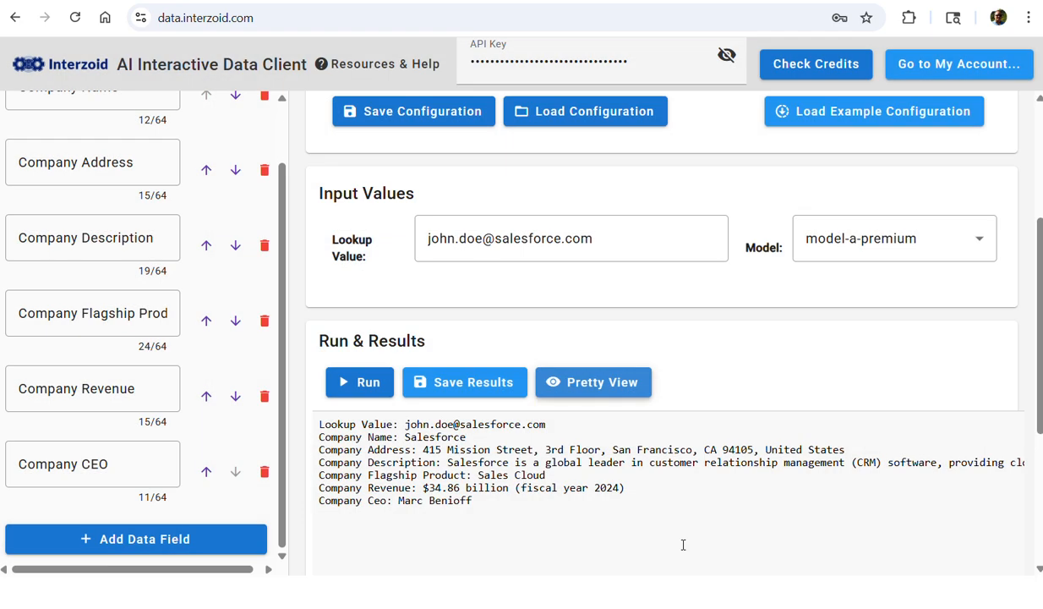